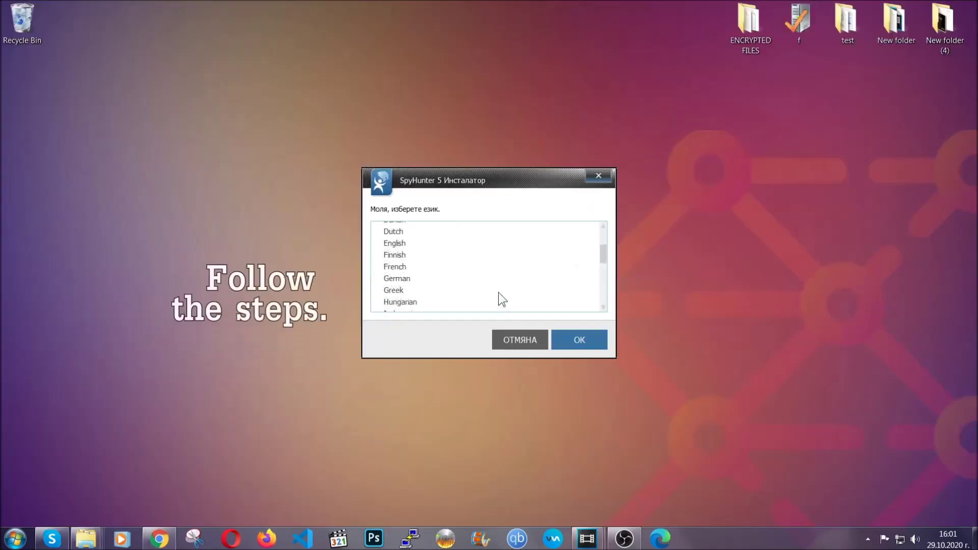
Select English as the language of the SpyHunter 5 installer and confirm the choice
{"action": "scroll", "coordinate": [498, 299], "scroll_direction": "down", "scroll_amount": 2}
{"action": "scroll", "coordinate": [502, 310], "scroll_direction": "down", "scroll_amount": 2}
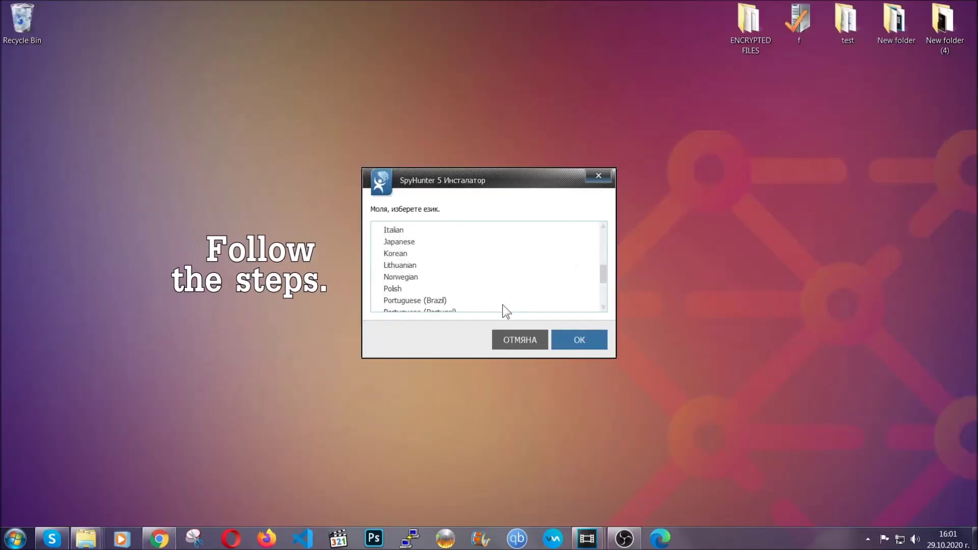
{"action": "scroll", "coordinate": [494, 304], "scroll_direction": "up", "scroll_amount": 3}
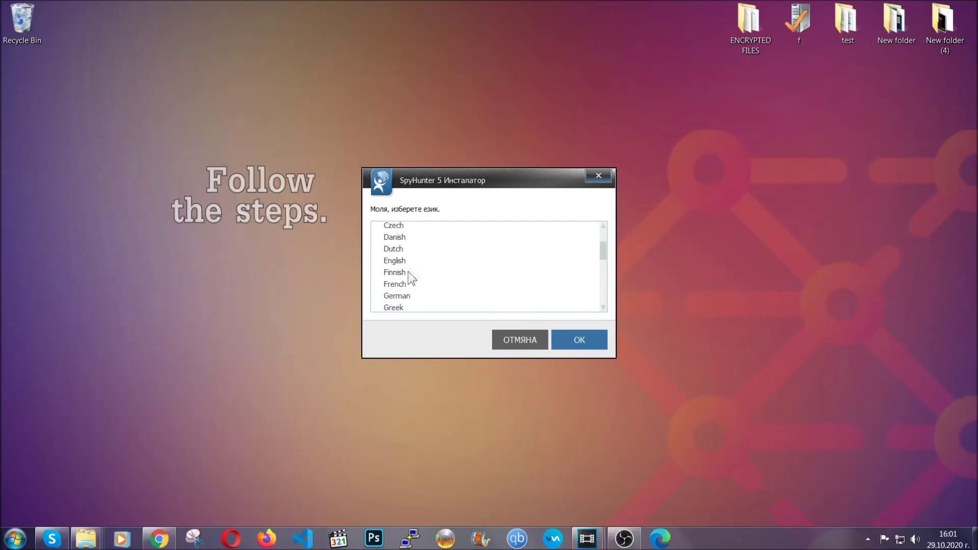
{"action": "left_click", "coordinate": [407, 264]}
{"action": "left_click", "coordinate": [578, 339]}
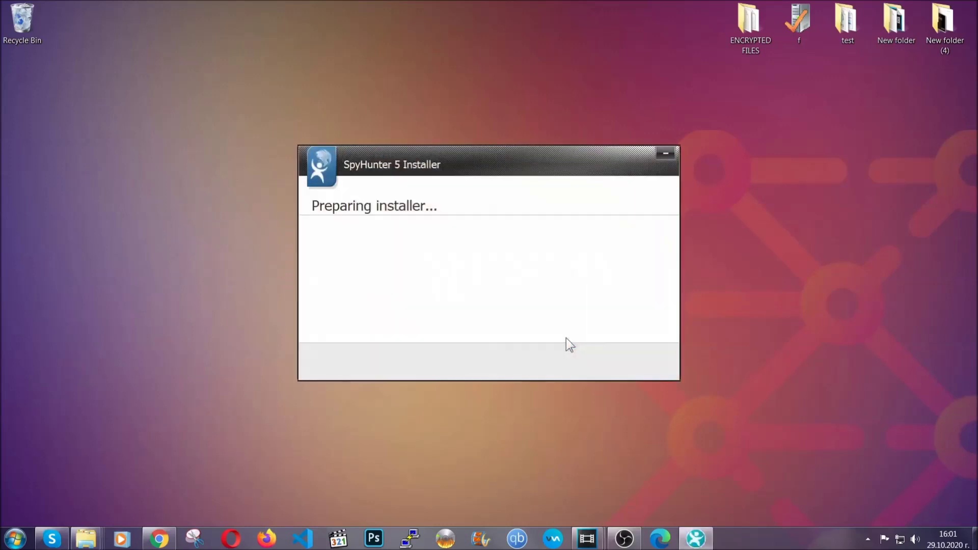
Continue through the SpyHunter 5 setup and finish the installation
{"action": "left_click", "coordinate": [592, 353]}
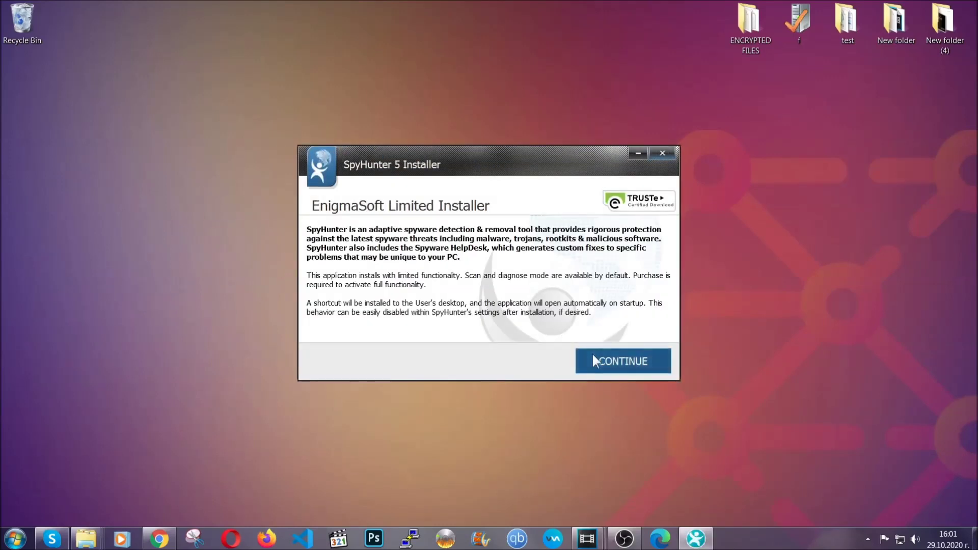
{"action": "left_click", "coordinate": [573, 329]}
{"action": "left_click", "coordinate": [585, 351]}
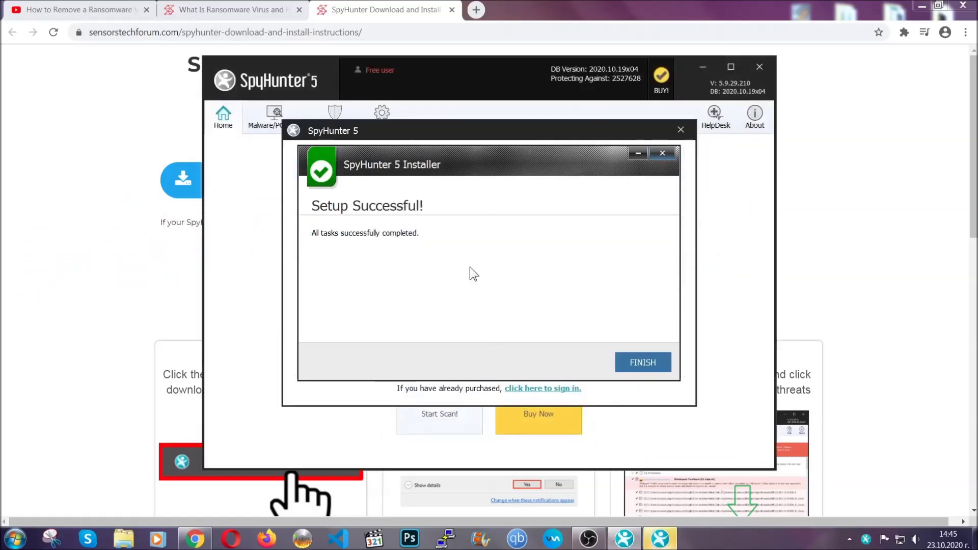
{"action": "left_click", "coordinate": [625, 363]}
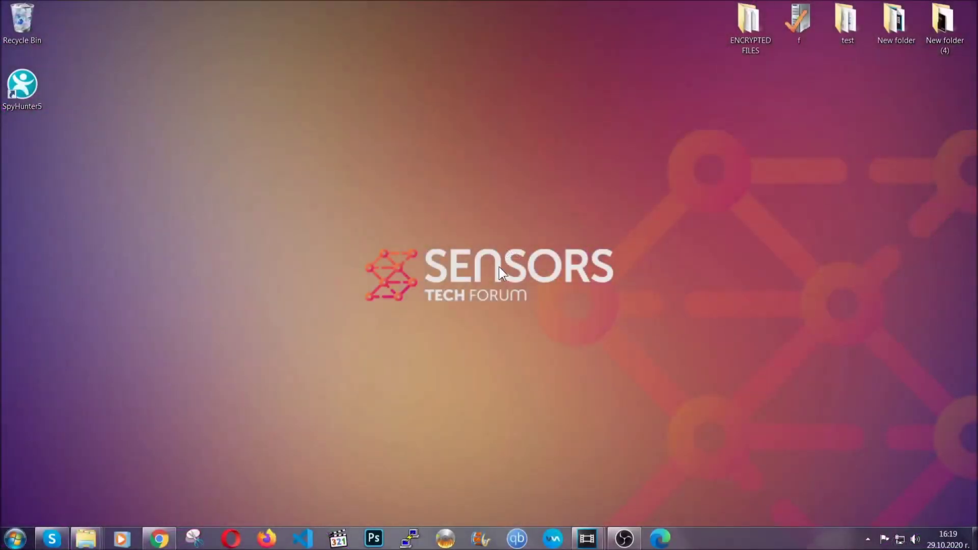
Run APPWIZ.CPL and uninstall SUSPICIOUS PROGRAM from the installed programs, confirming its removal
{"action": "key", "text": "super+r"}
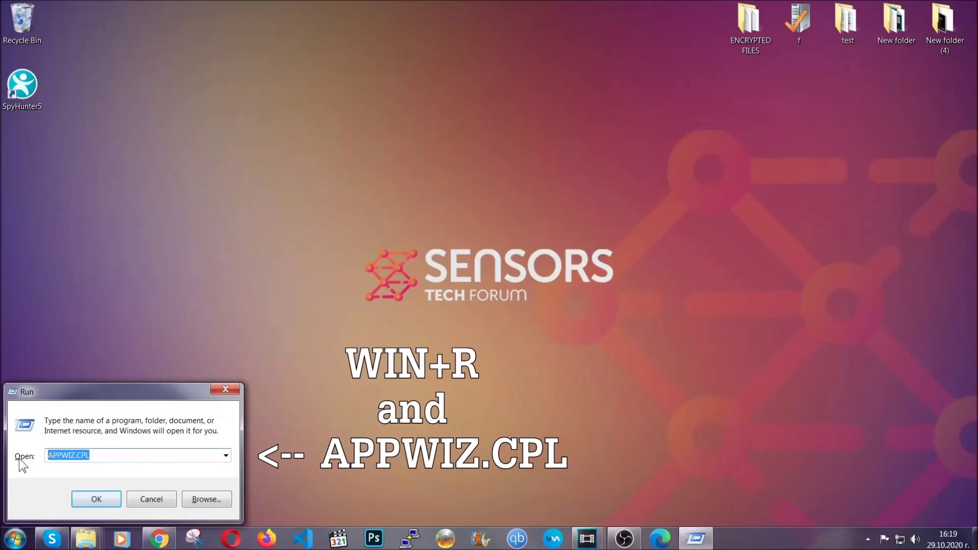
{"action": "left_click", "coordinate": [96, 494]}
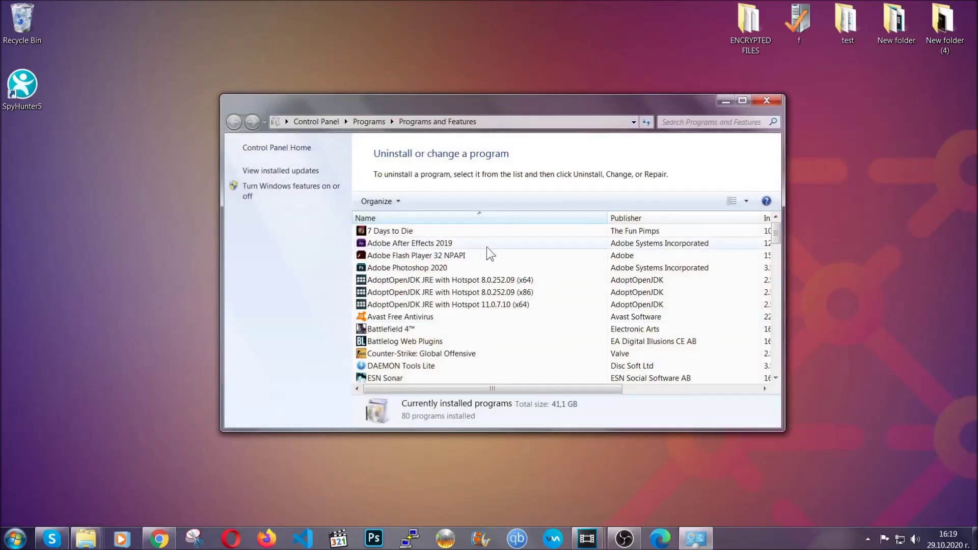
{"action": "scroll", "coordinate": [521, 272], "scroll_direction": "down", "scroll_amount": 20}
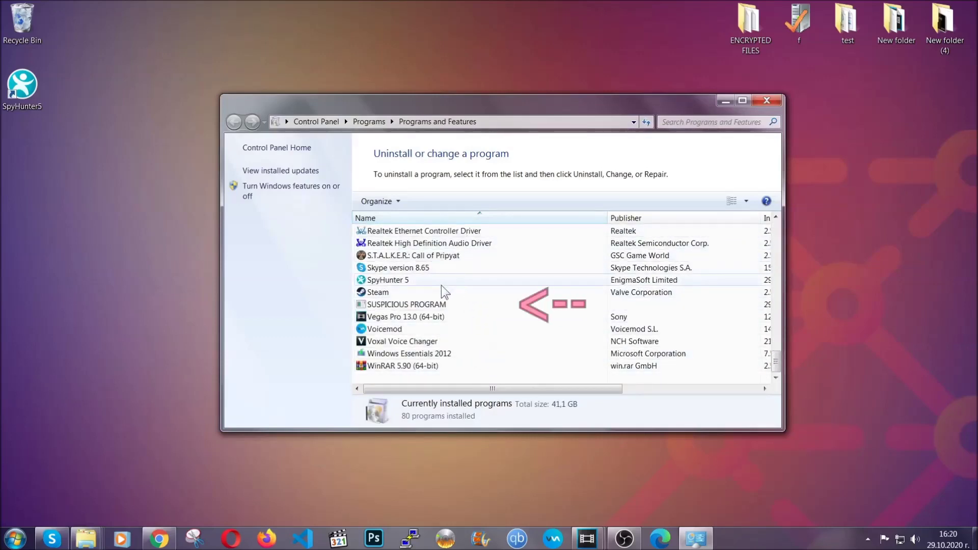
{"action": "left_click", "coordinate": [413, 306]}
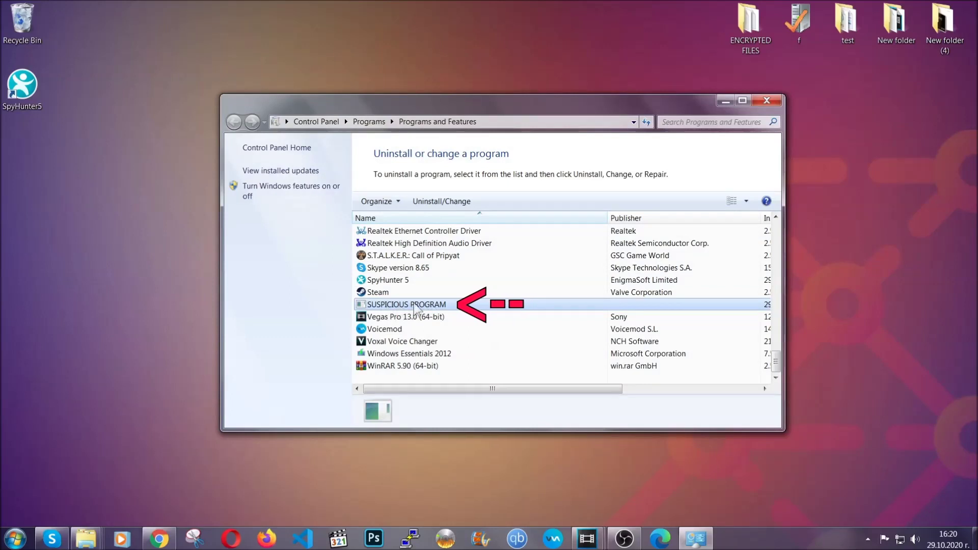
{"action": "left_click", "coordinate": [433, 201]}
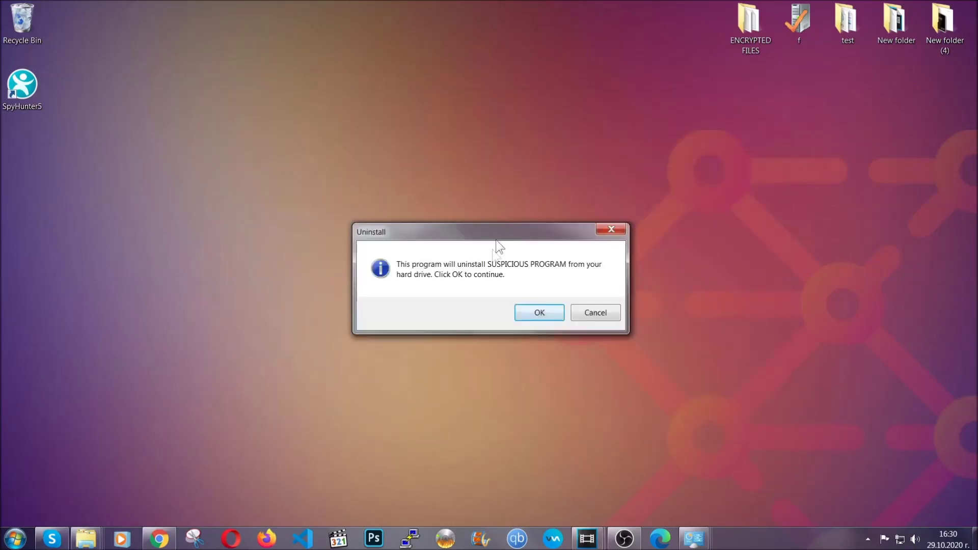
{"action": "left_click", "coordinate": [537, 313]}
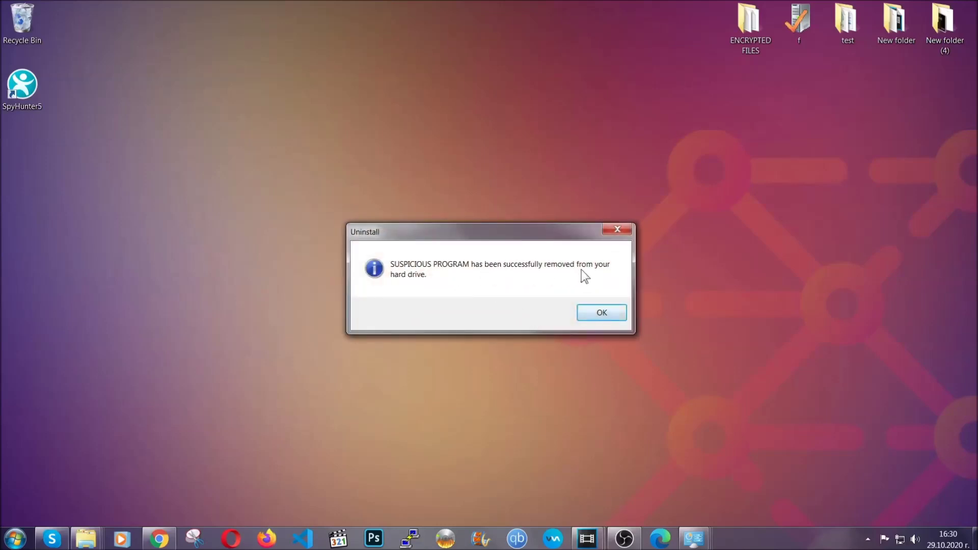
{"action": "left_click", "coordinate": [587, 310]}
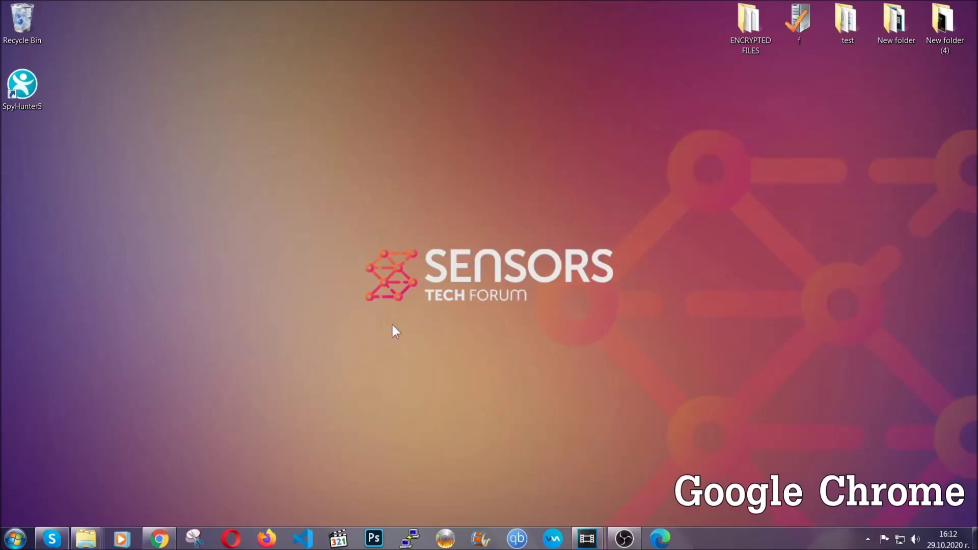
Switch to Google Chrome and go to chrome://settings/clearBrowserData
{"action": "left_click", "coordinate": [158, 539]}
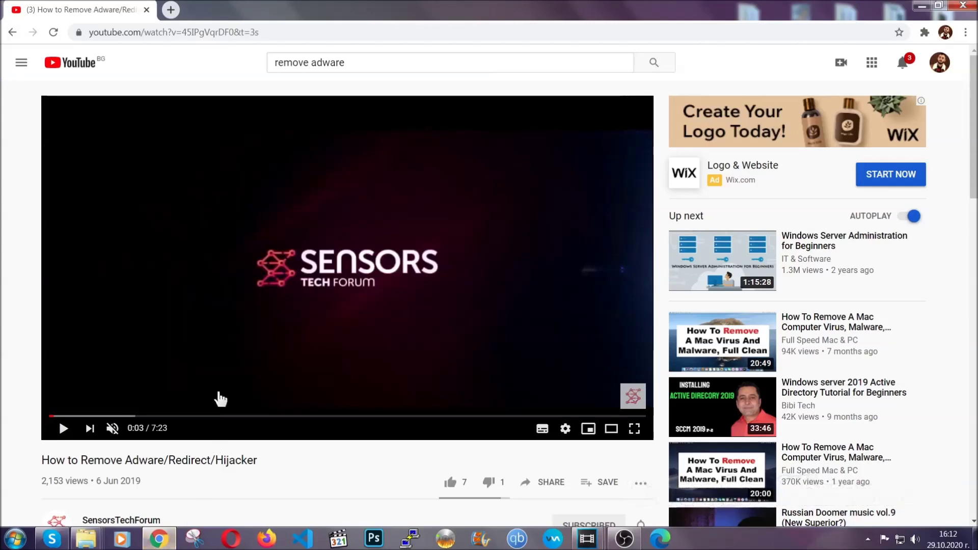
{"action": "left_click", "coordinate": [212, 34]}
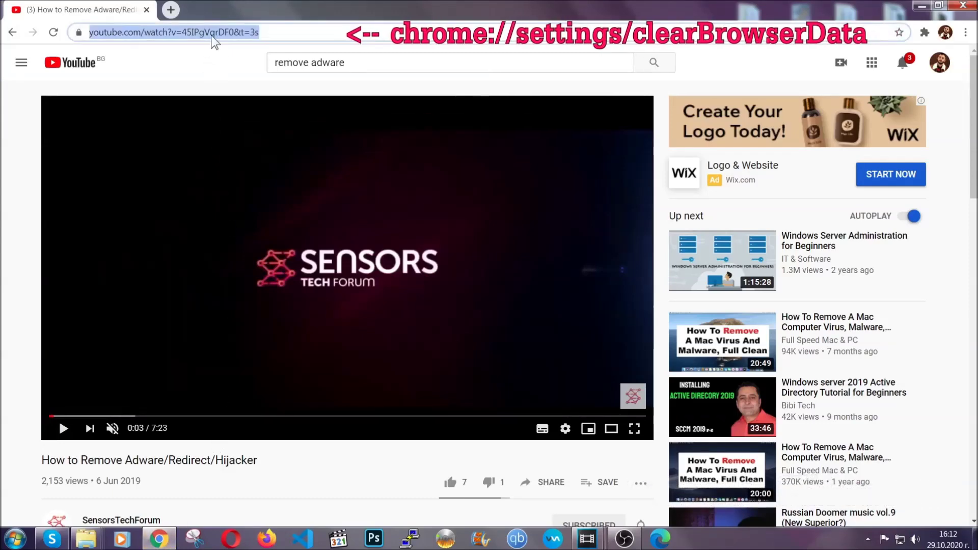
{"action": "type", "text": "chrome:"}
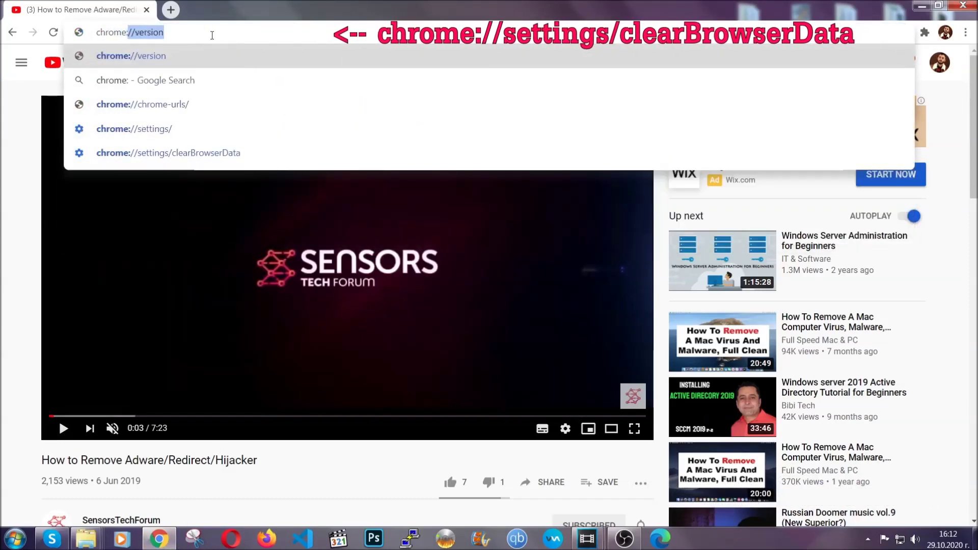
{"action": "type", "text": "//sett"}
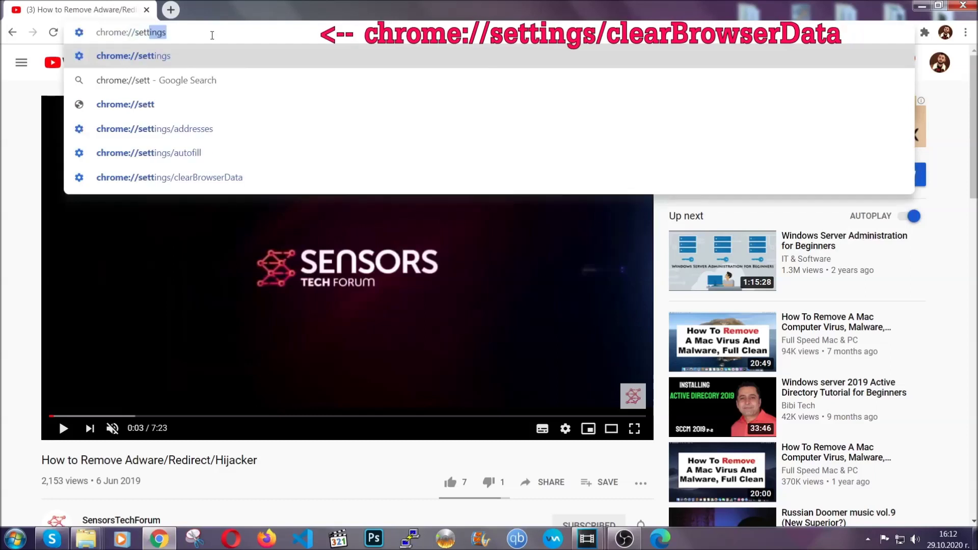
{"action": "type", "text": "ings/cs"}
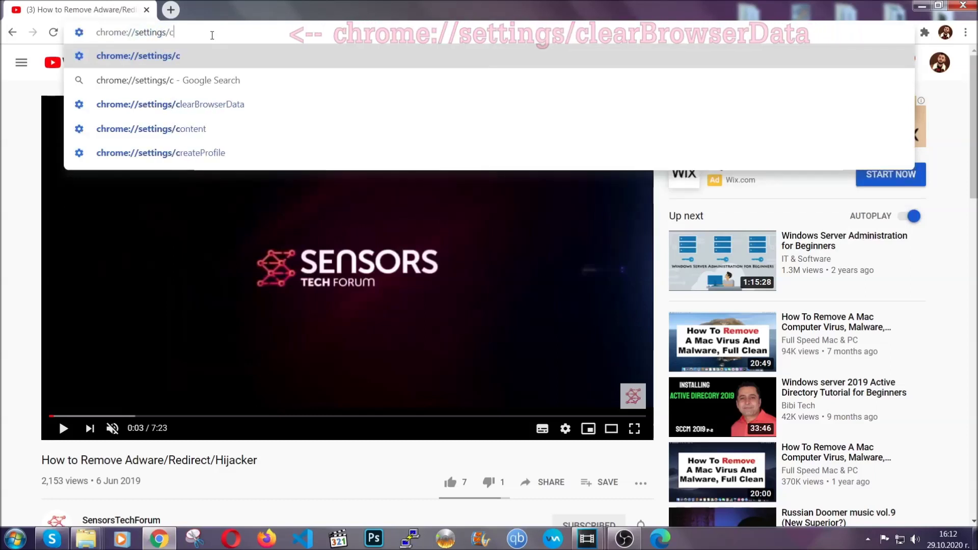
{"action": "key", "text": "BackSpace"}
{"action": "type", "text": "learBrowserData"}
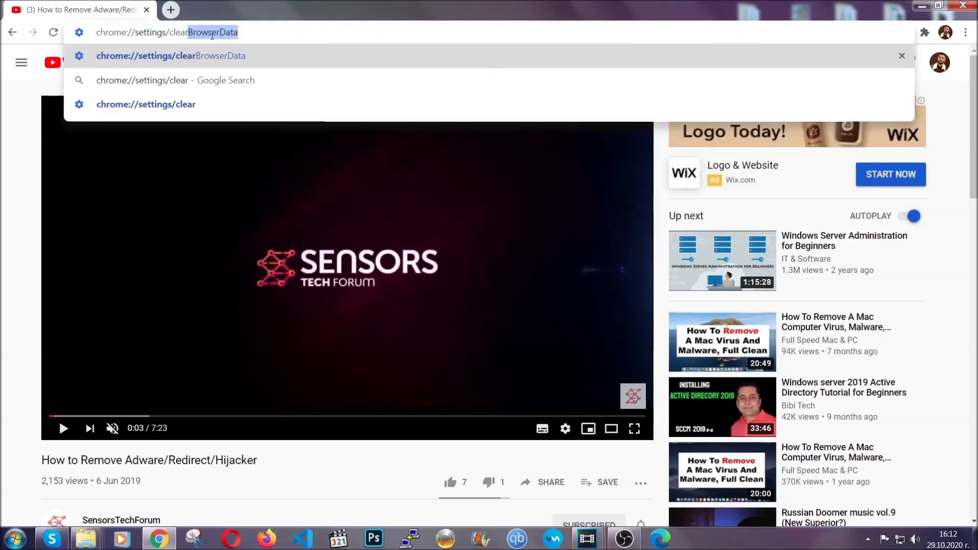
{"action": "left_click", "coordinate": [143, 55]}
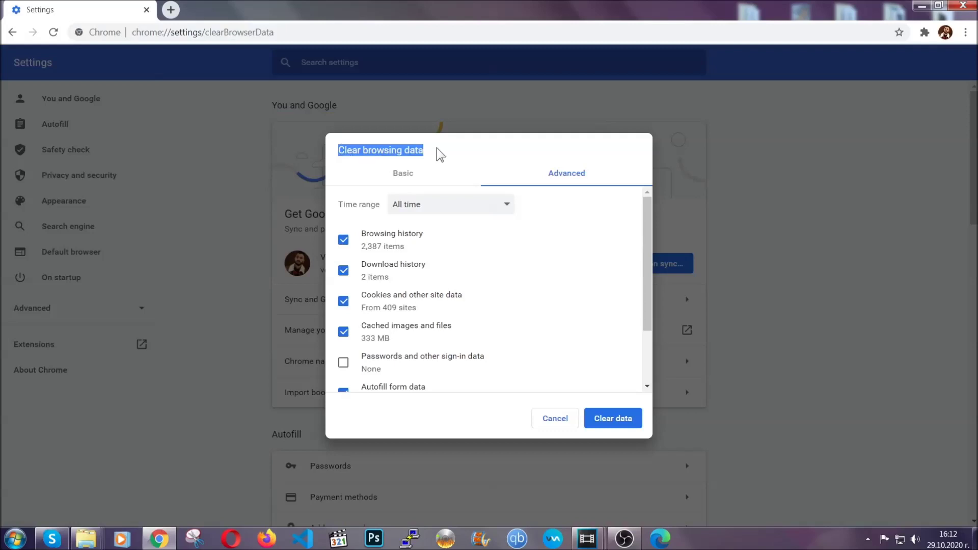
Clear the browsing data with the time range All time, keeping passwords and other sign-in data excluded
{"action": "left_click", "coordinate": [442, 208]}
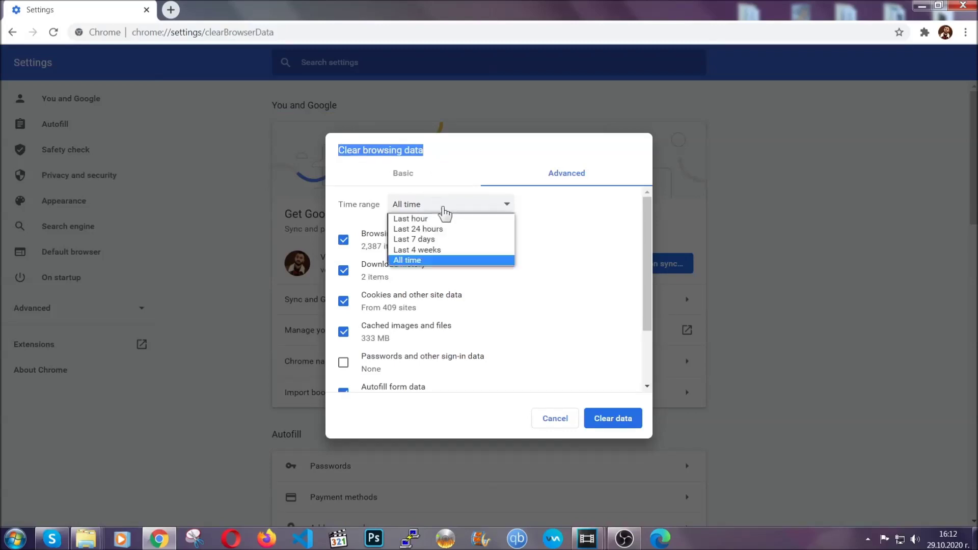
{"action": "left_click", "coordinate": [434, 261]}
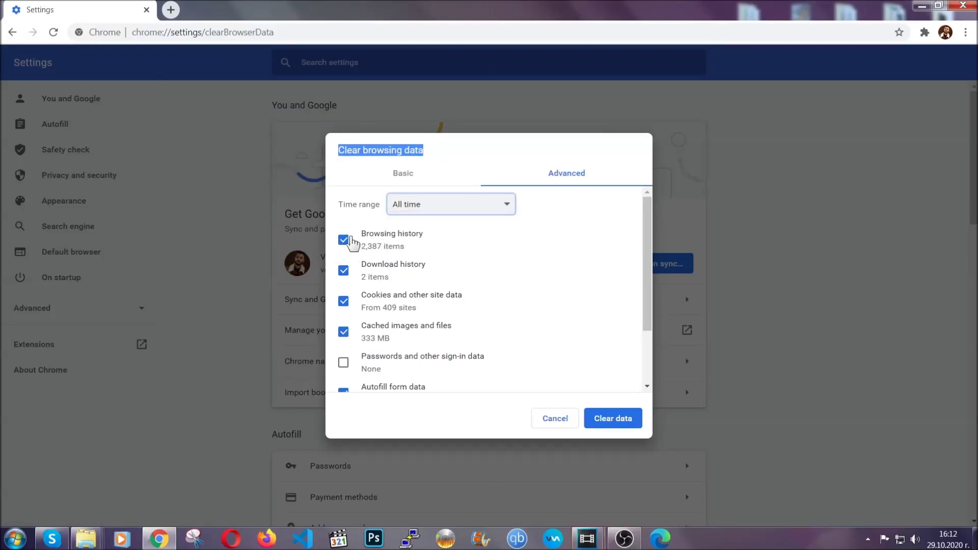
{"action": "scroll", "coordinate": [400, 344], "scroll_direction": "down", "scroll_amount": 2}
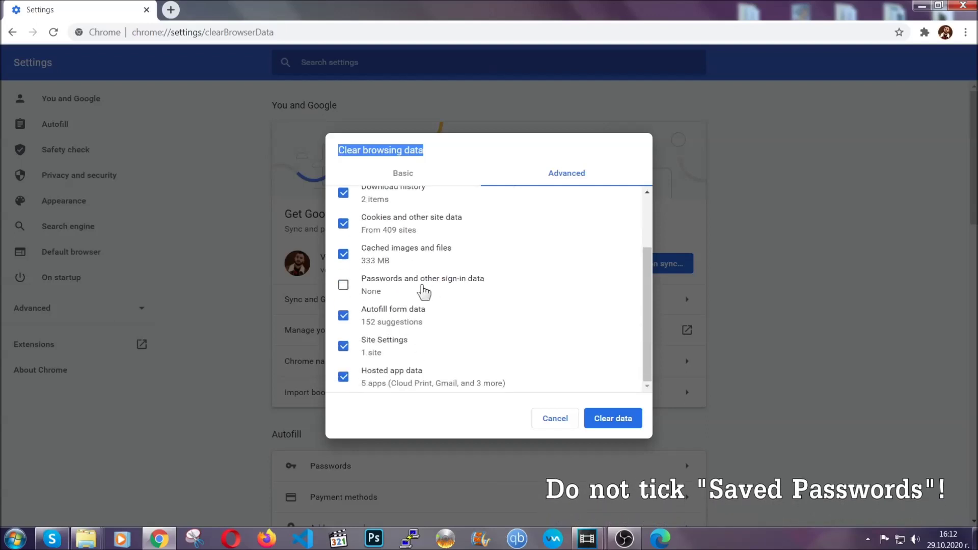
{"action": "left_click", "coordinate": [601, 419]}
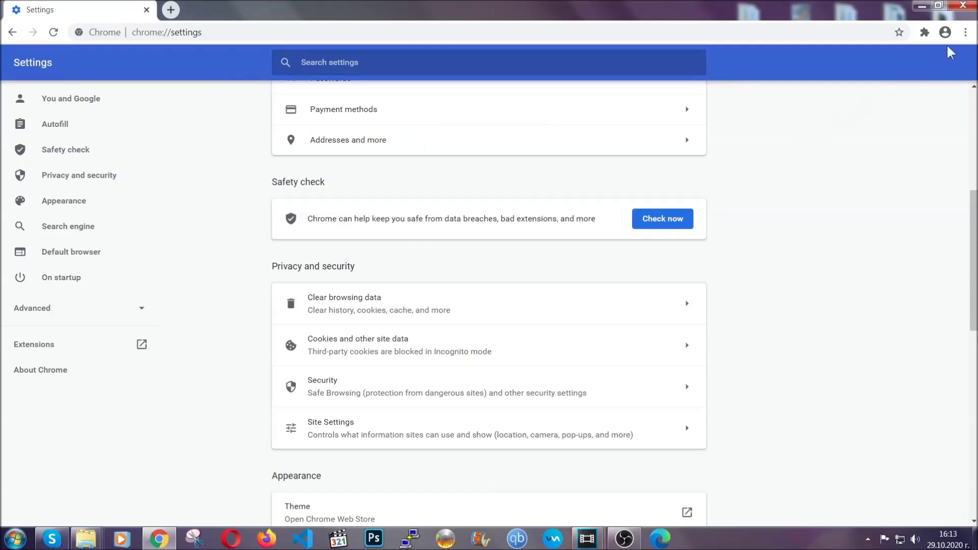
Remove the Bulk Media Downloader extension from Chrome's extensions page, and minimize the browser
{"action": "left_click", "coordinate": [966, 33]}
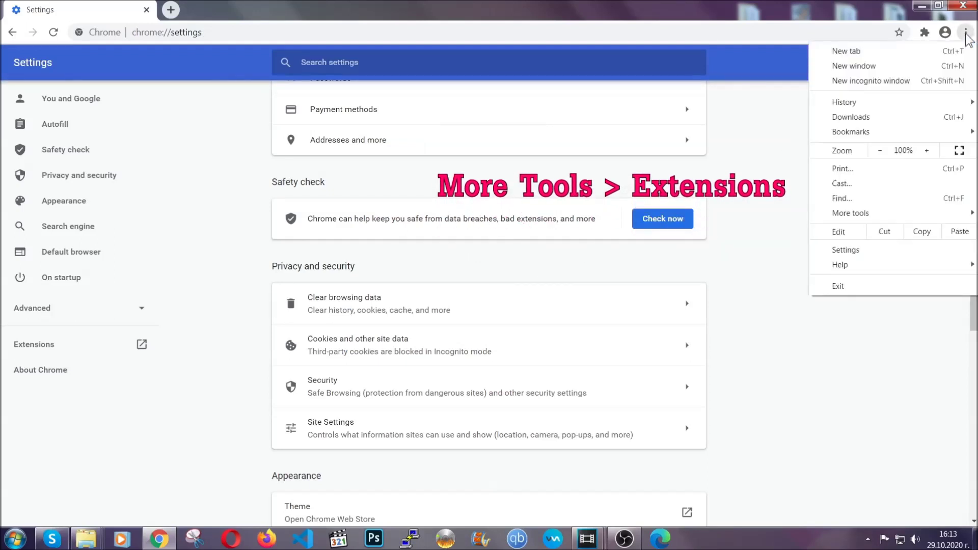
{"action": "mouse_move", "coordinate": [887, 209]}
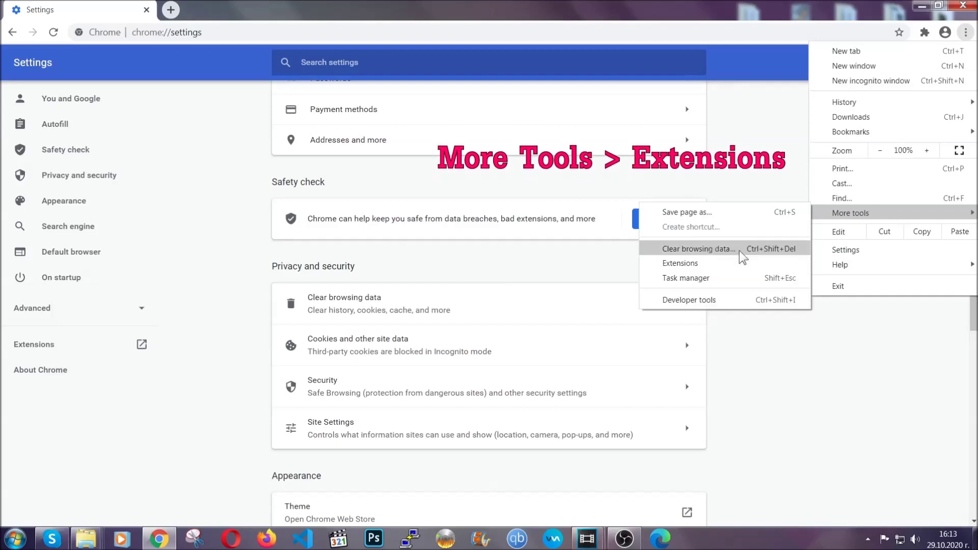
{"action": "left_click", "coordinate": [707, 266]}
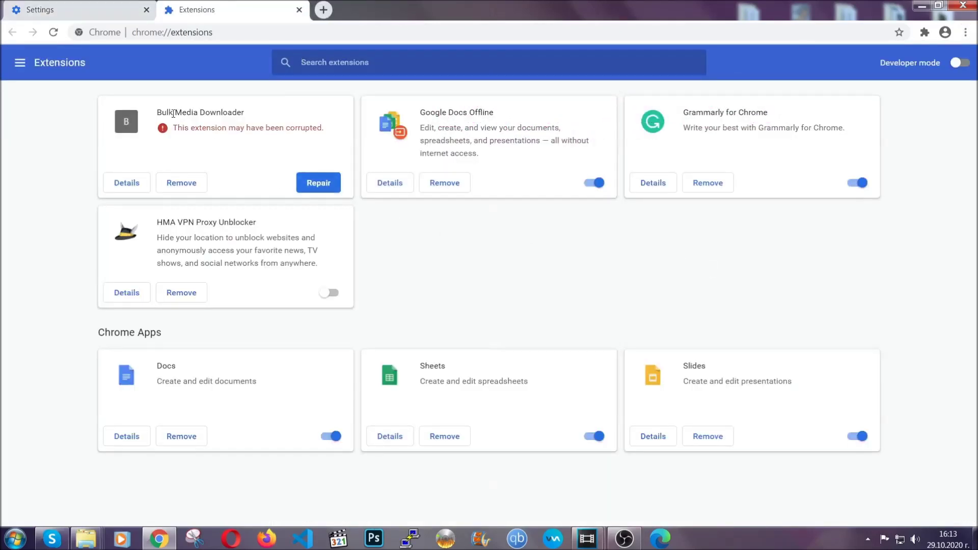
{"action": "left_click", "coordinate": [190, 183]}
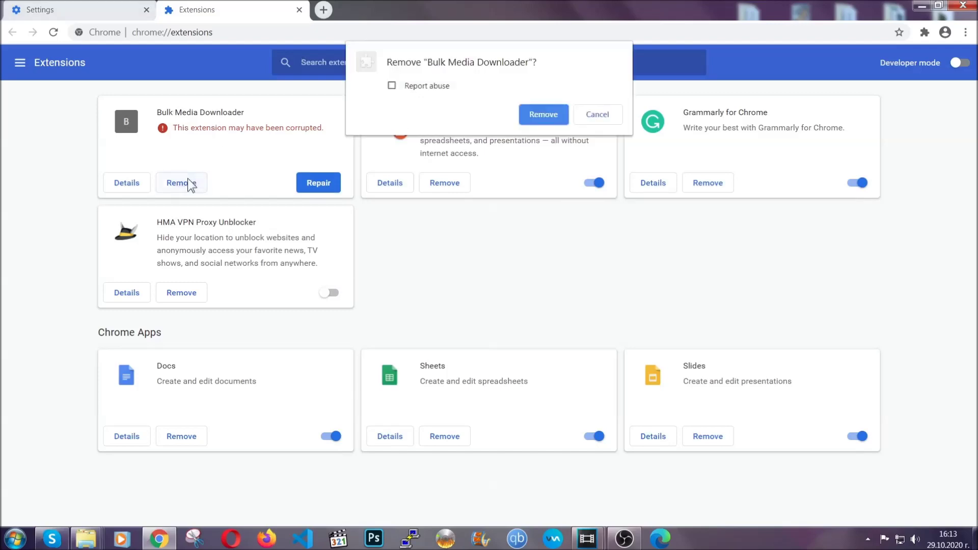
{"action": "left_click", "coordinate": [528, 113]}
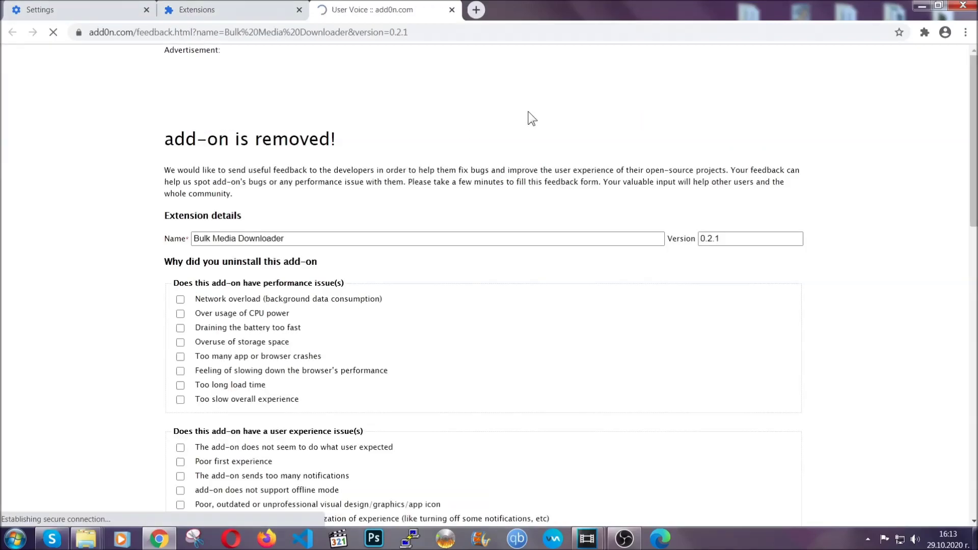
{"action": "left_click", "coordinate": [249, 12]}
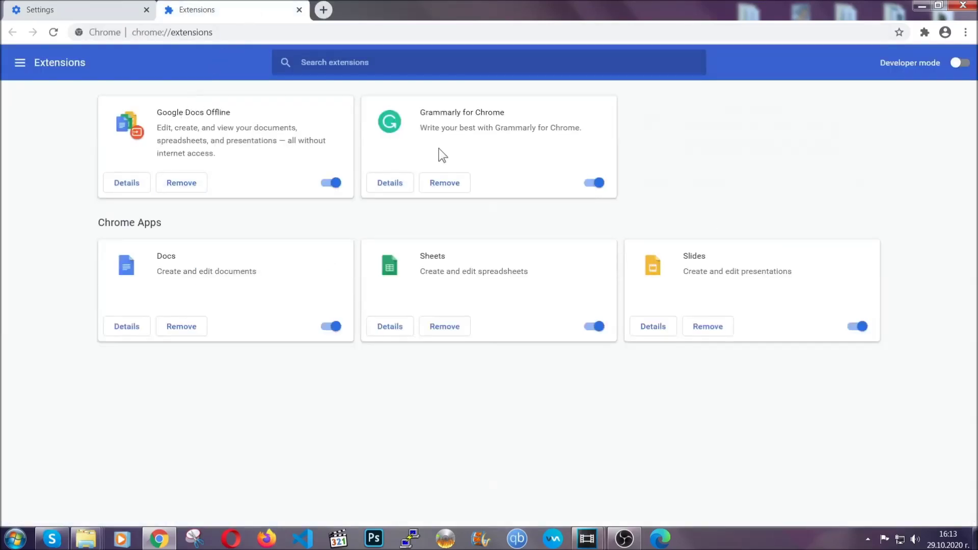
{"action": "left_click", "coordinate": [922, 6]}
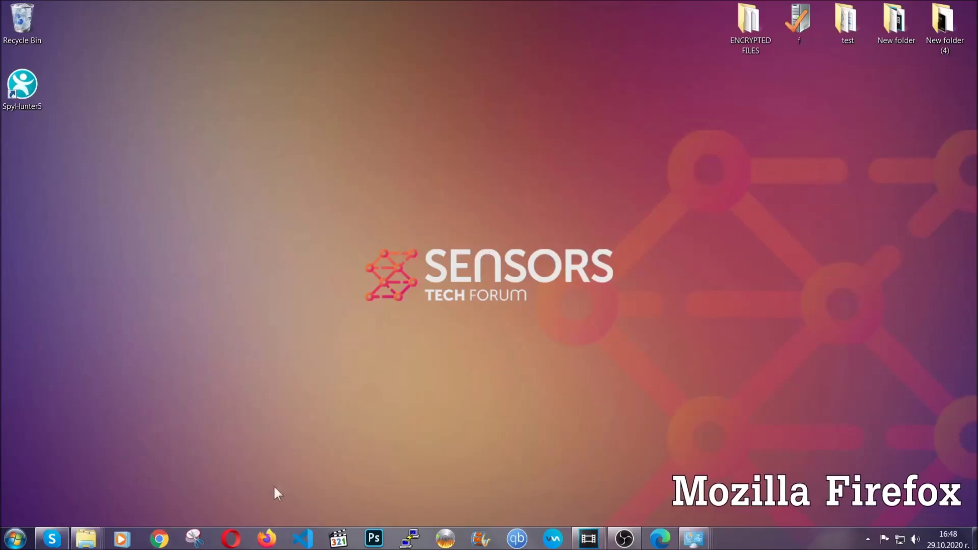
Switch to Mozilla Firefox and go to the about:support troubleshooting page
{"action": "left_click", "coordinate": [266, 538]}
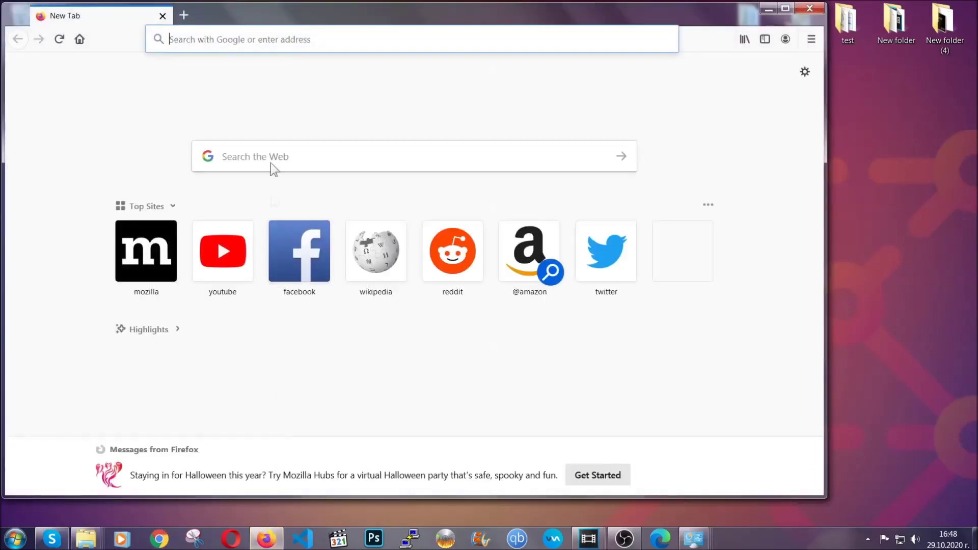
{"action": "left_click", "coordinate": [268, 39]}
{"action": "type", "text": "abo"}
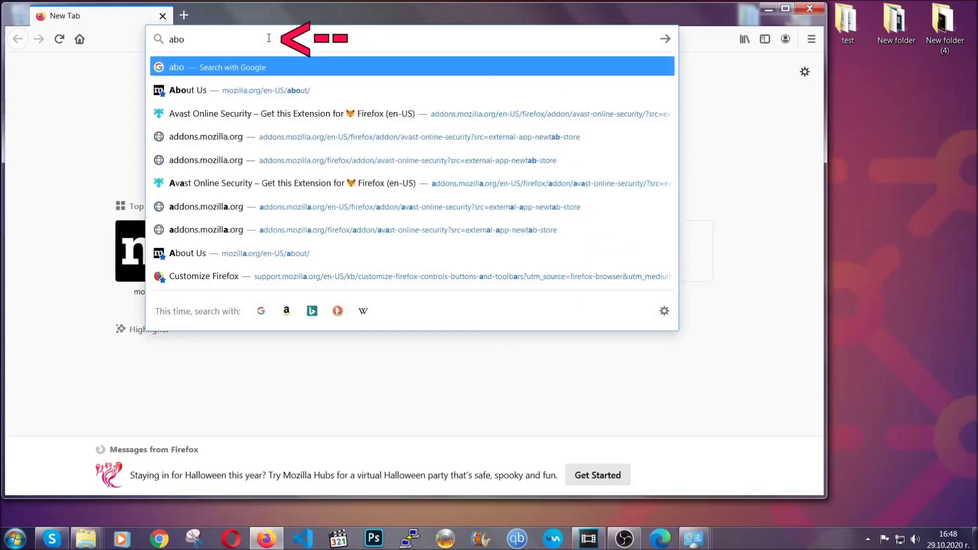
{"action": "type", "text": "ut:support"}
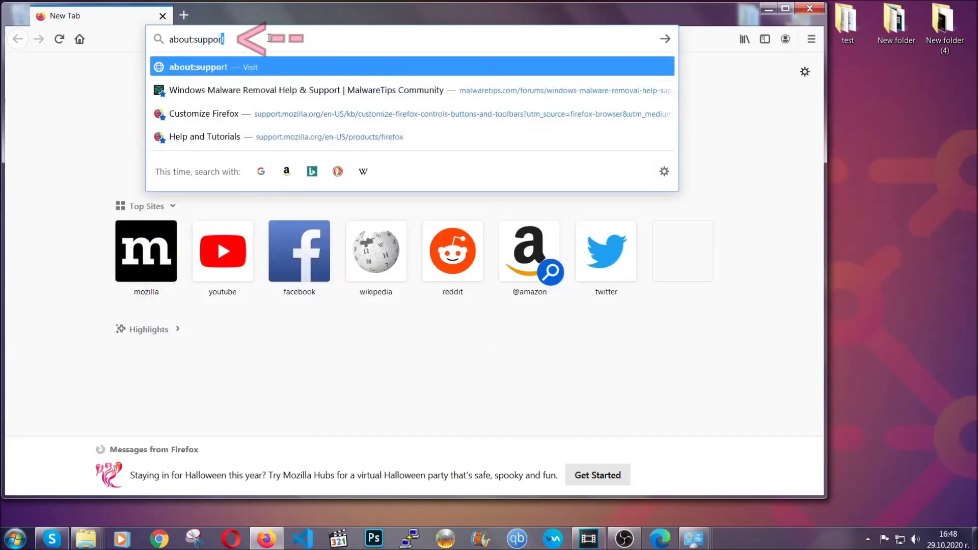
{"action": "key", "text": "Return"}
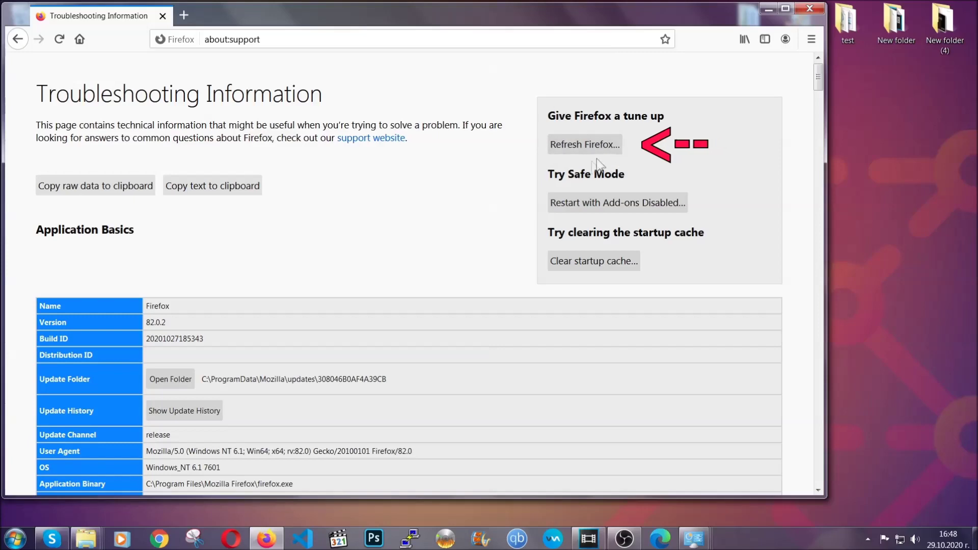
Refresh Firefox to its default settings, finish the import wizard, and minimize the browser
{"action": "left_click", "coordinate": [579, 148]}
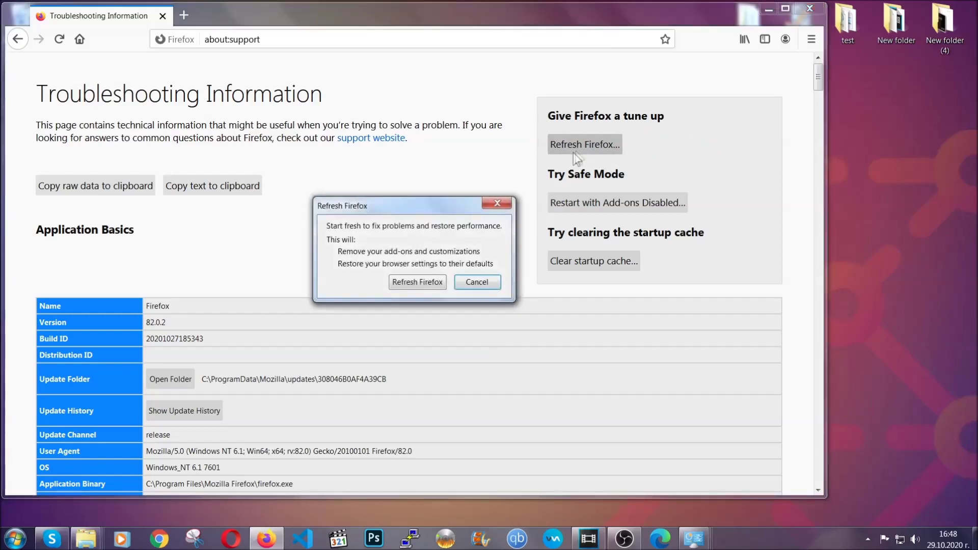
{"action": "left_click", "coordinate": [418, 283]}
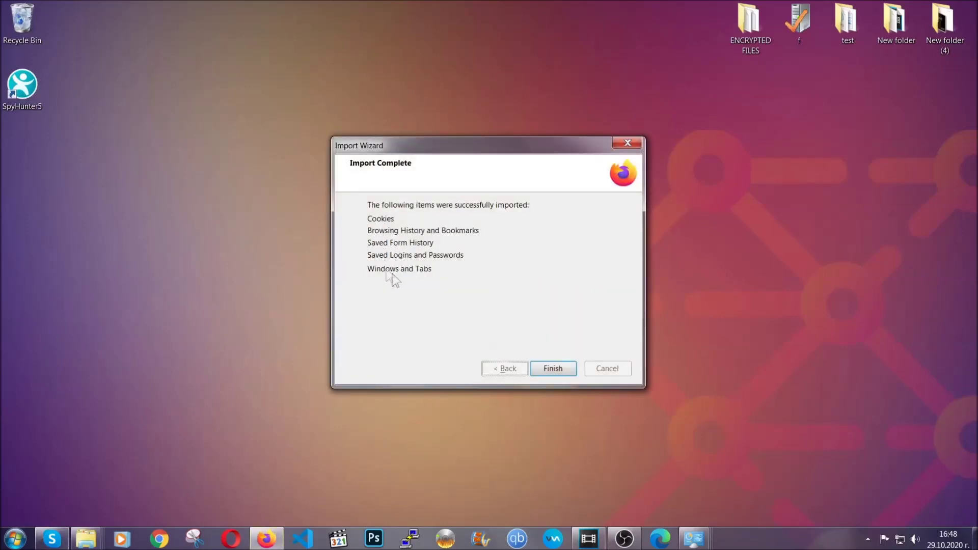
{"action": "left_click", "coordinate": [549, 368]}
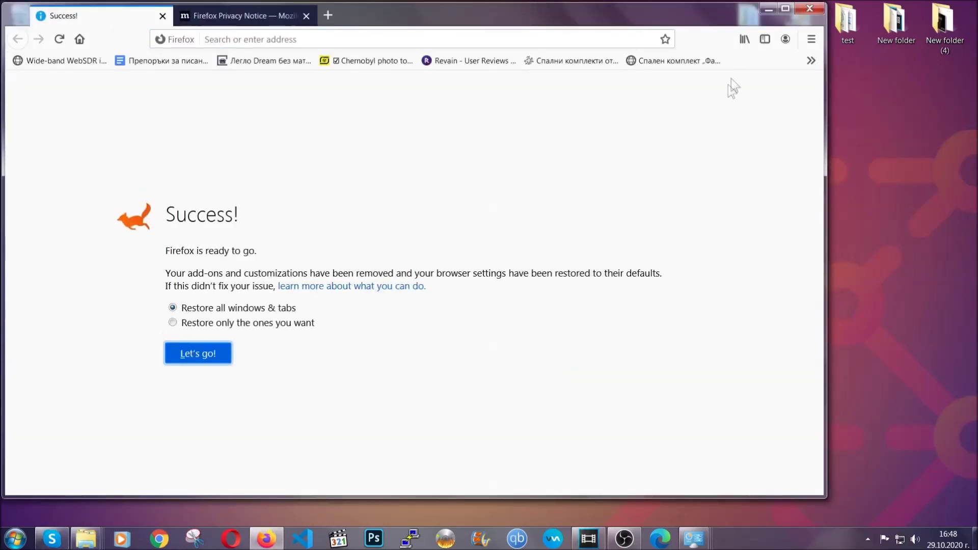
{"action": "left_click", "coordinate": [765, 9]}
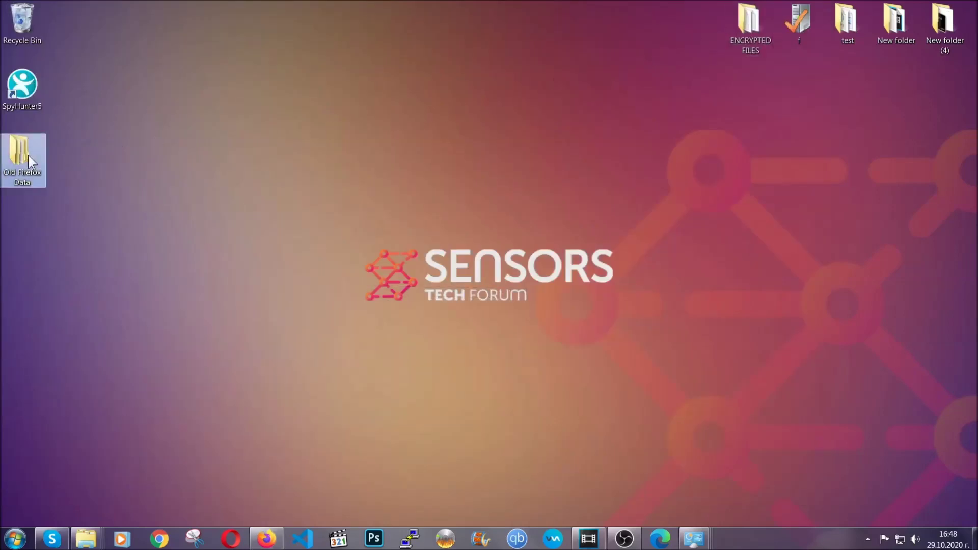
{"action": "mouse_move", "coordinate": [11, 171]}
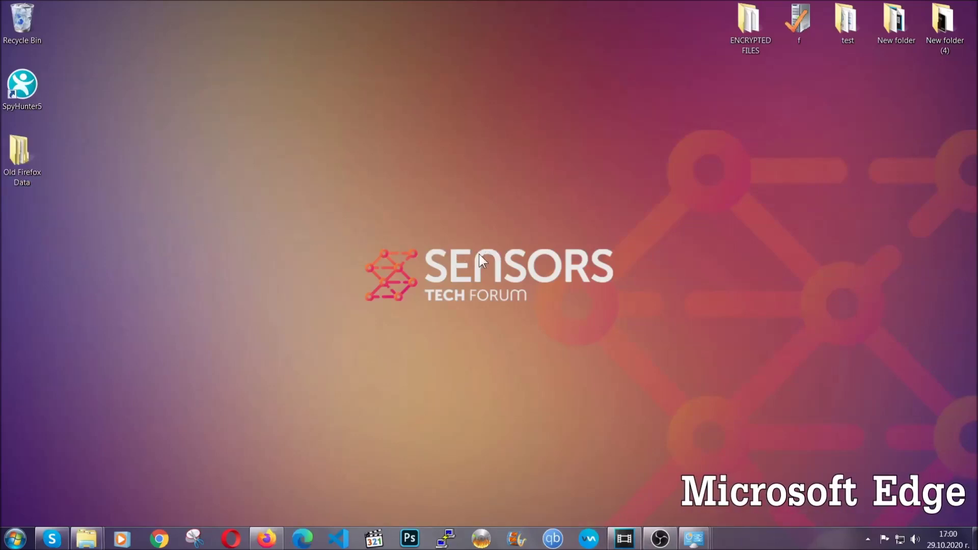
Switch to Microsoft Edge and go to edge://settings/clearBrowserData
{"action": "left_click", "coordinate": [302, 538]}
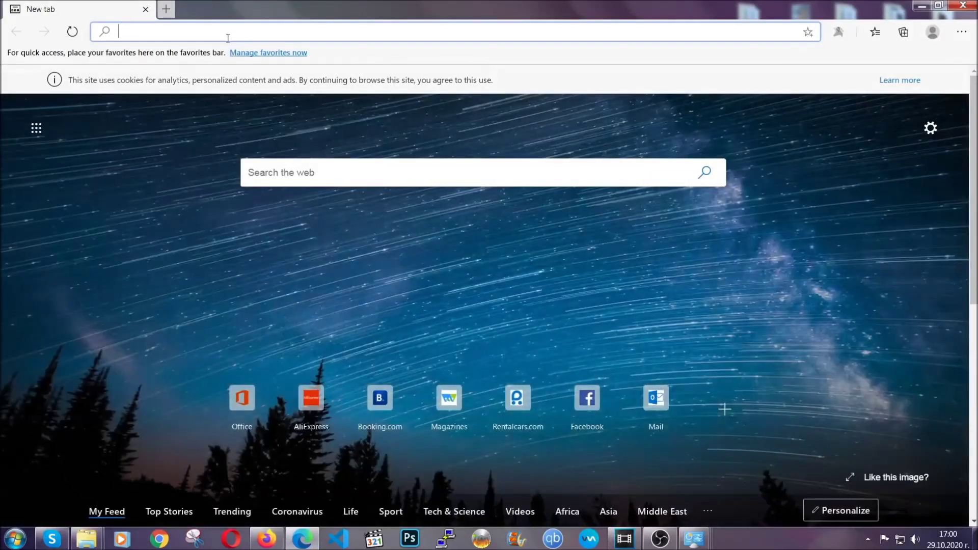
{"action": "type", "text": "edge"}
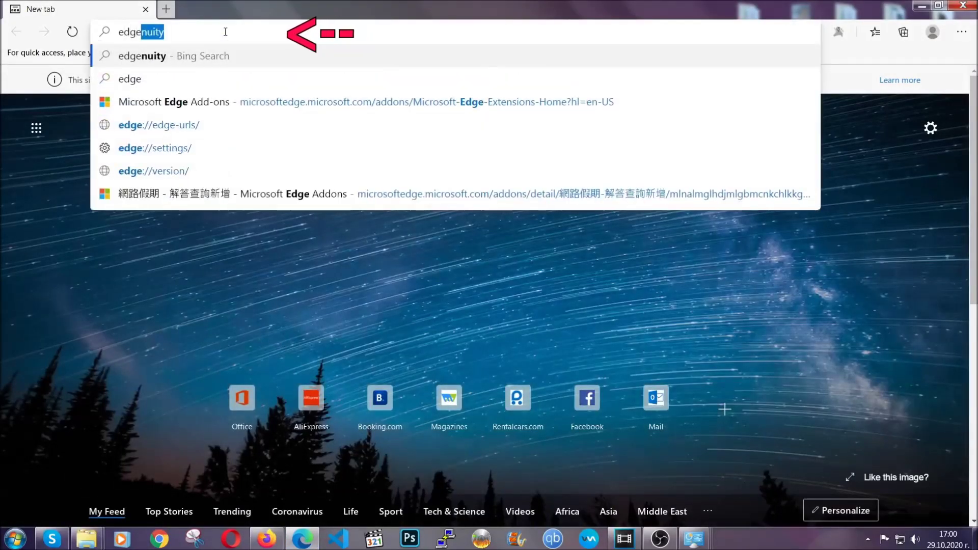
{"action": "type", "text": "://"}
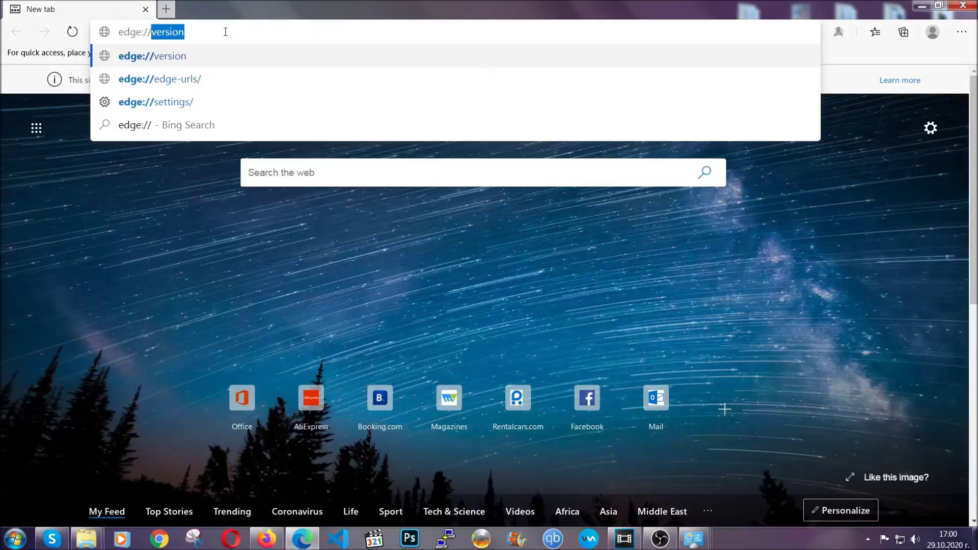
{"action": "type", "text": "settings/clearB"}
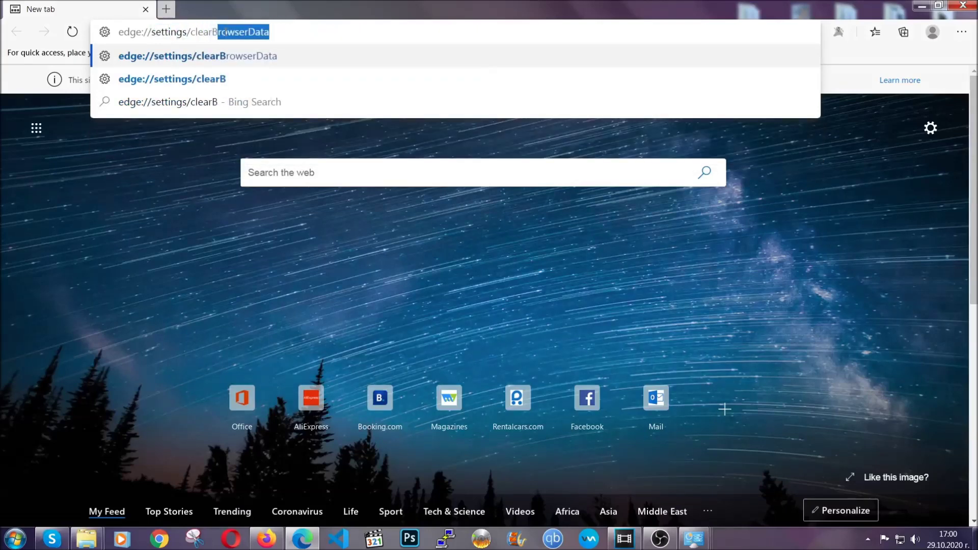
{"action": "type", "text": "rowserData"}
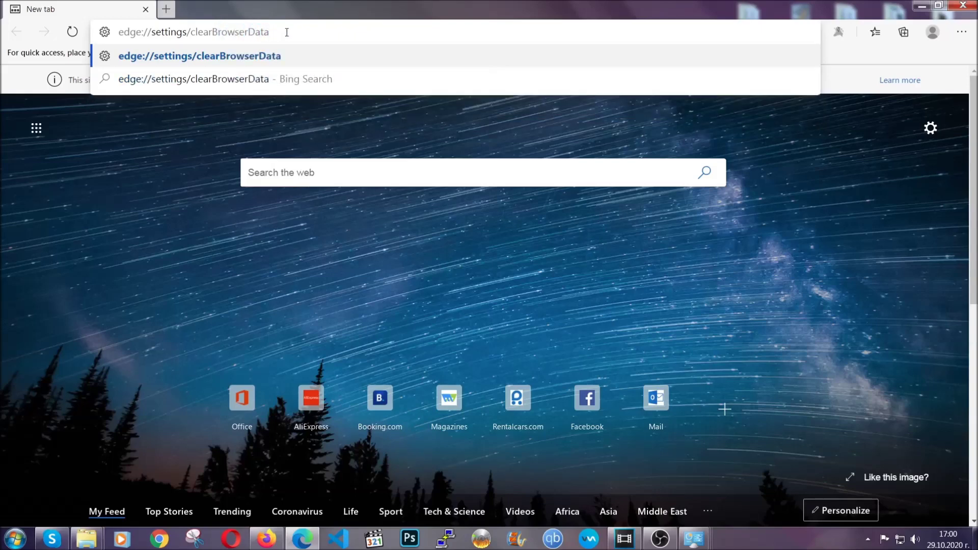
{"action": "key", "text": "Return"}
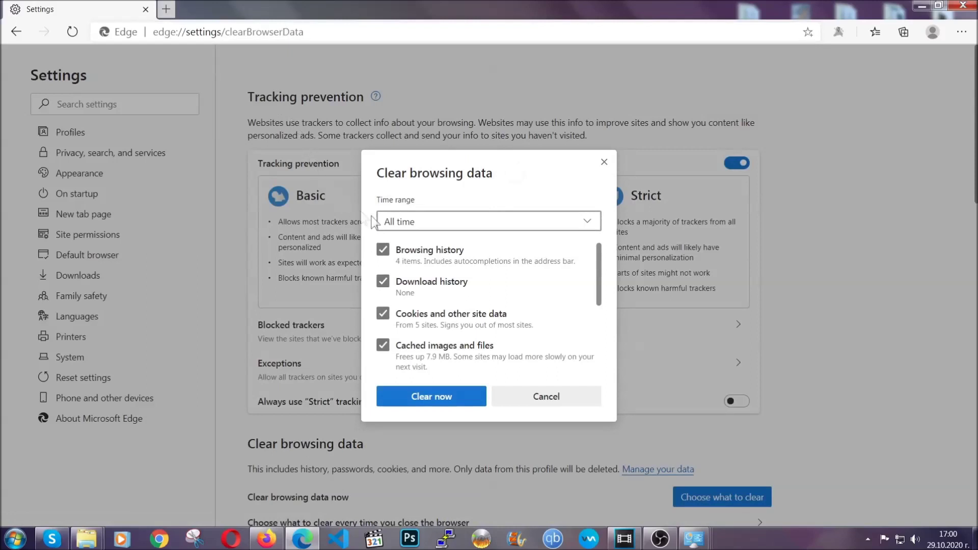
Clear Edge's browsing history, download history, cookies and cached files for All time, keeping passwords excluded
{"action": "left_click", "coordinate": [379, 224]}
{"action": "left_click", "coordinate": [404, 326]}
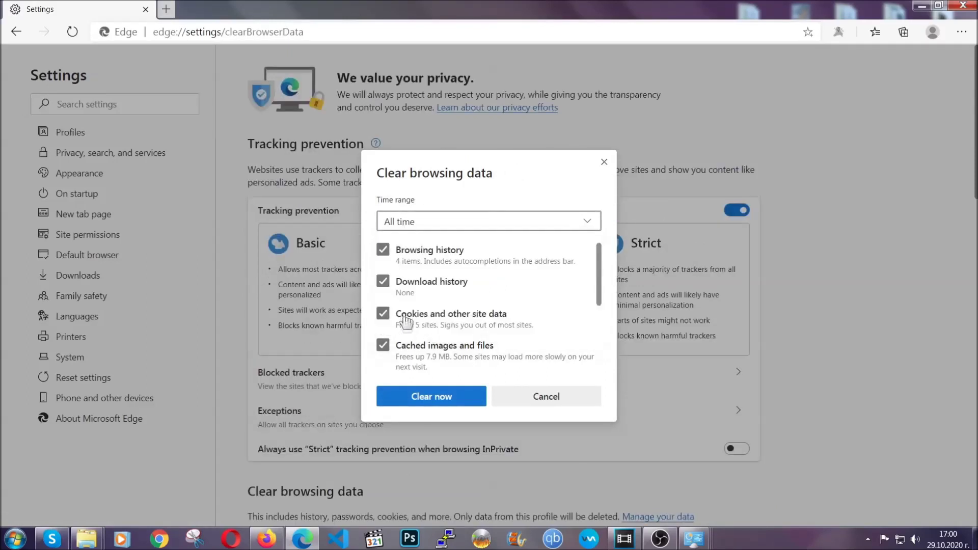
{"action": "scroll", "coordinate": [406, 321], "scroll_direction": "down", "scroll_amount": 3}
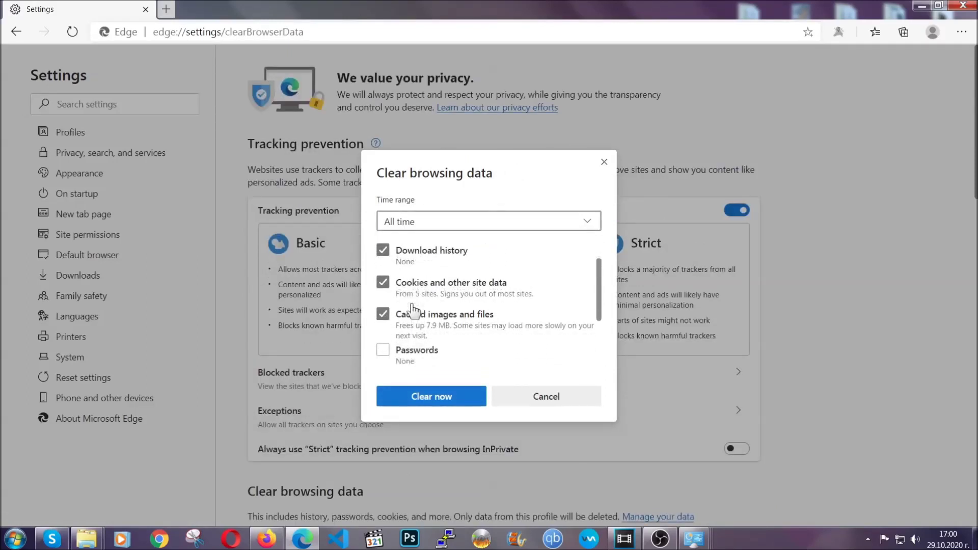
{"action": "left_click", "coordinate": [426, 400]}
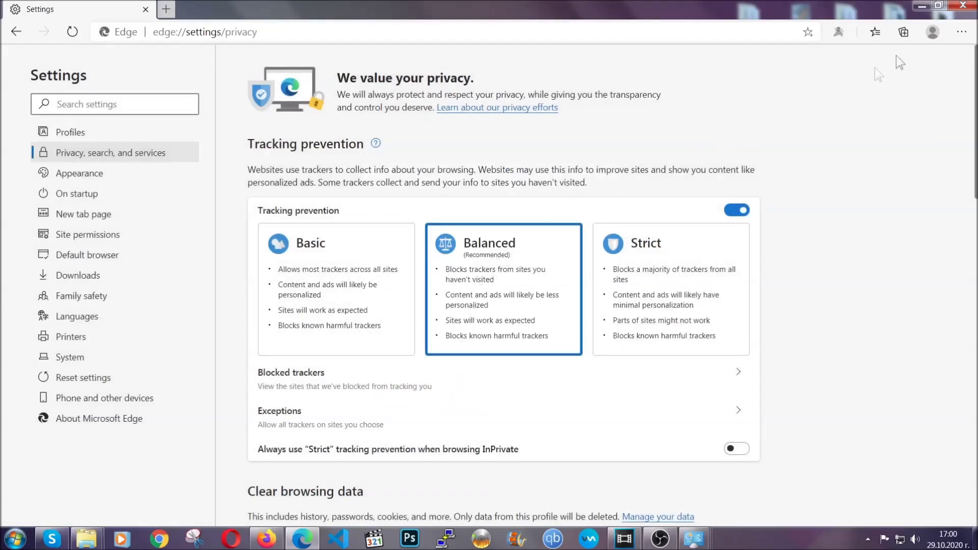
Remove the 網路假期 - 解答查詢新增 extension from Edge's extensions page, and close the browser
{"action": "left_click", "coordinate": [961, 31]}
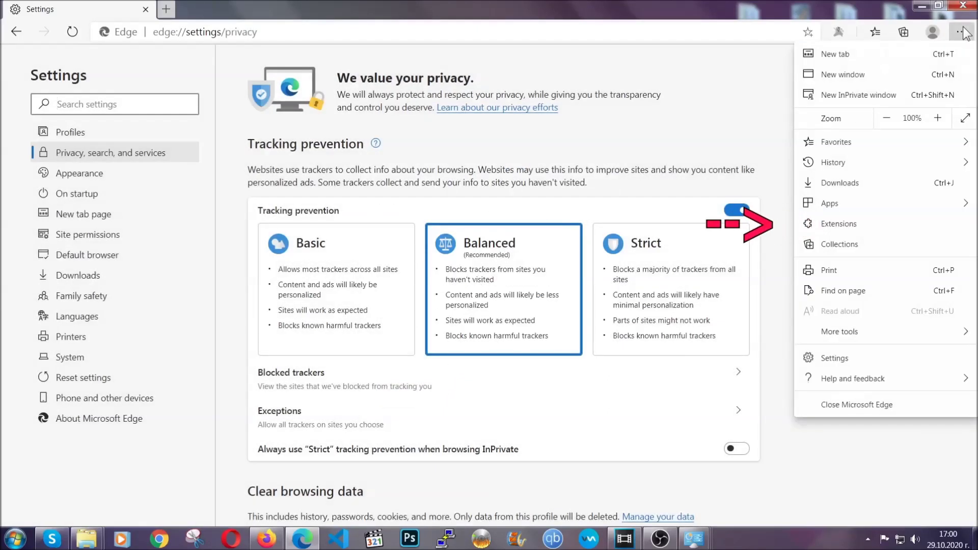
{"action": "left_click", "coordinate": [890, 218]}
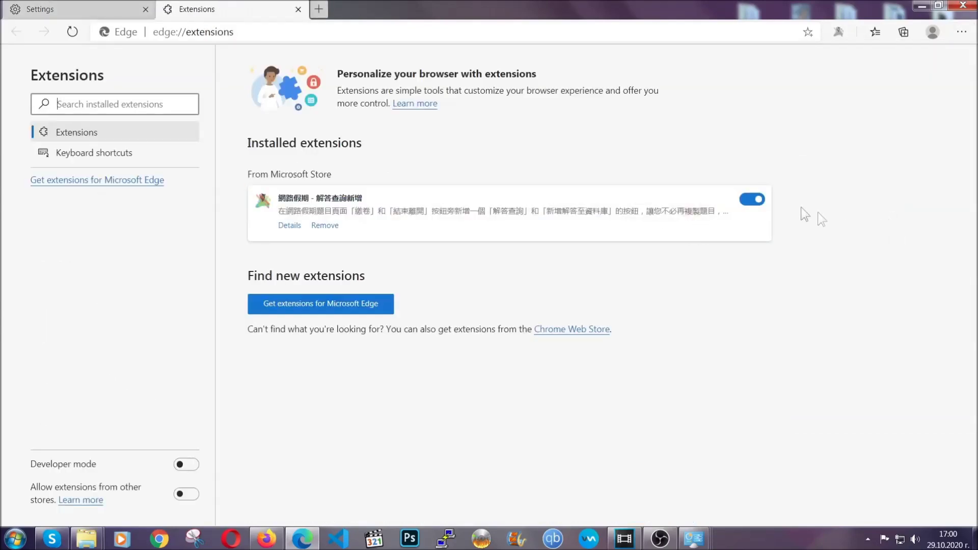
{"action": "left_click", "coordinate": [320, 226]}
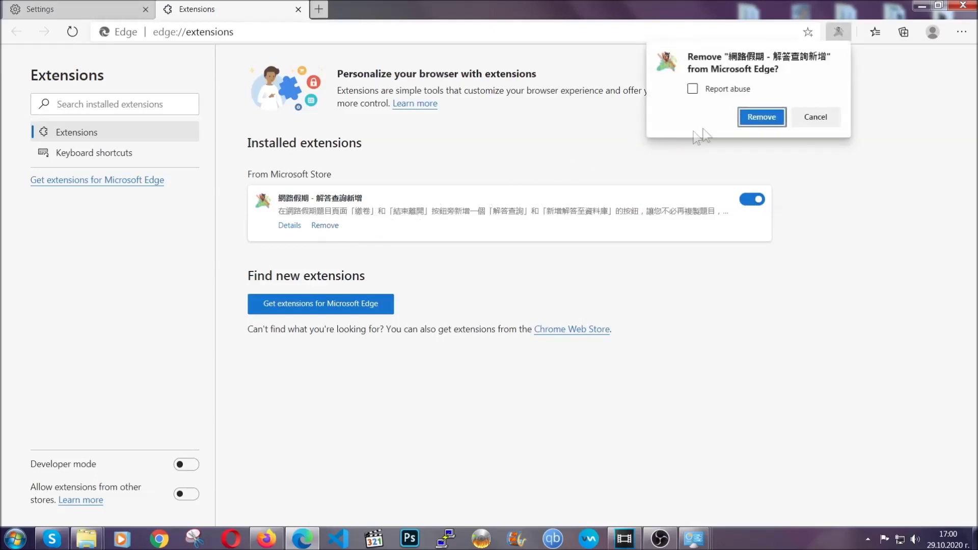
{"action": "left_click", "coordinate": [760, 116]}
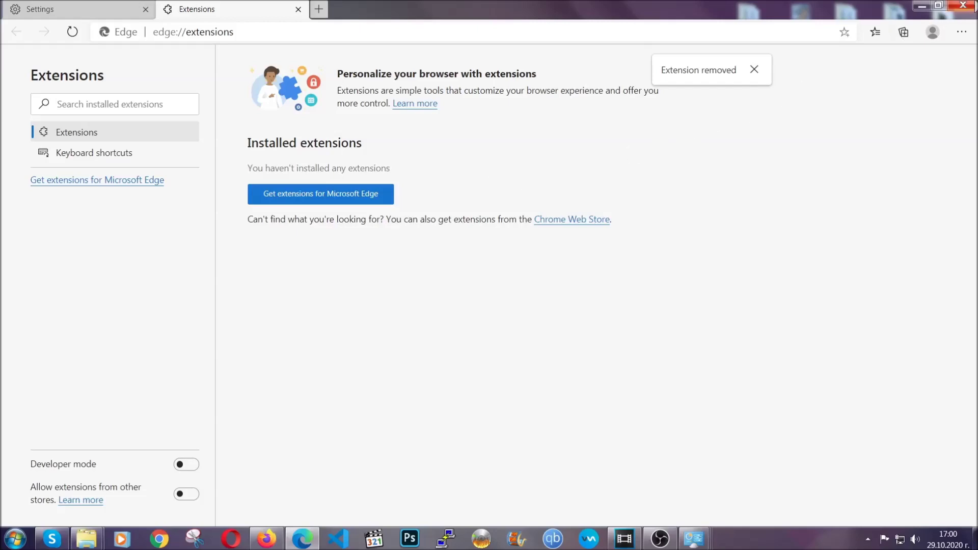
{"action": "left_click", "coordinate": [973, 4]}
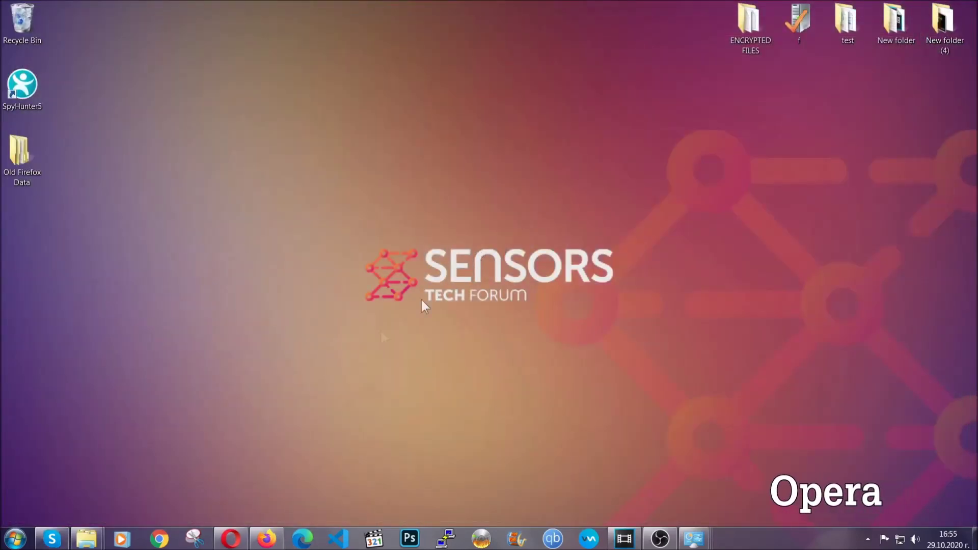
Switch to Opera and go to opera://settings/clearBrowserData
{"action": "left_click", "coordinate": [231, 538]}
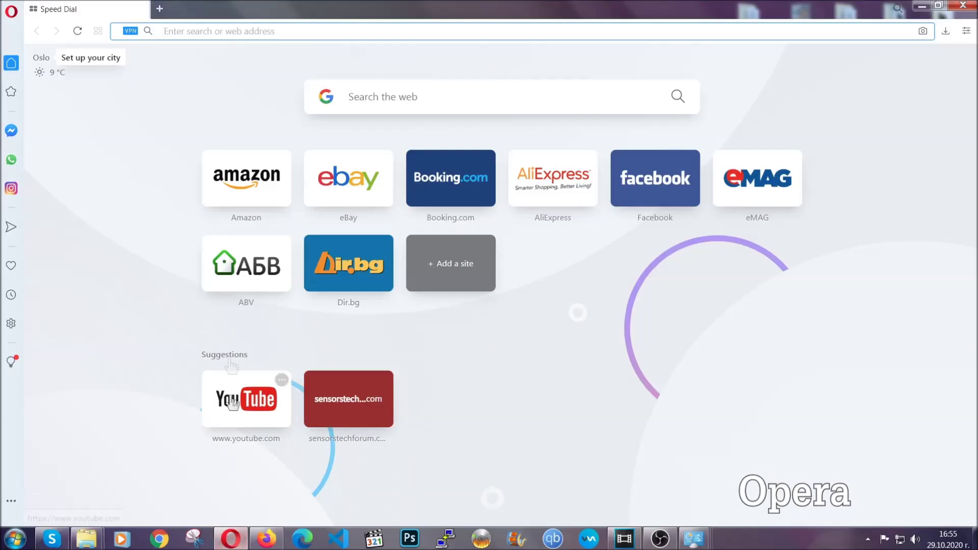
{"action": "left_click", "coordinate": [208, 30]}
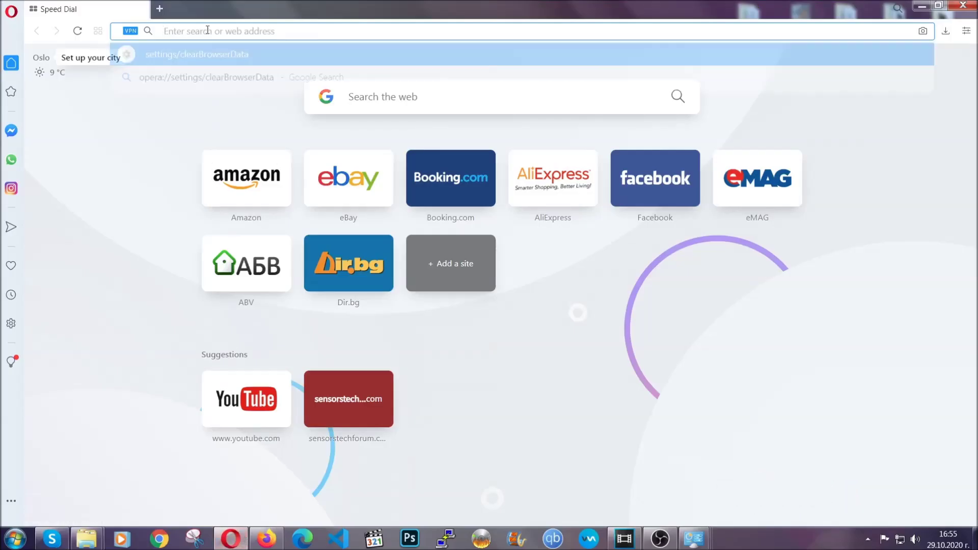
{"action": "type", "text": "opera://"}
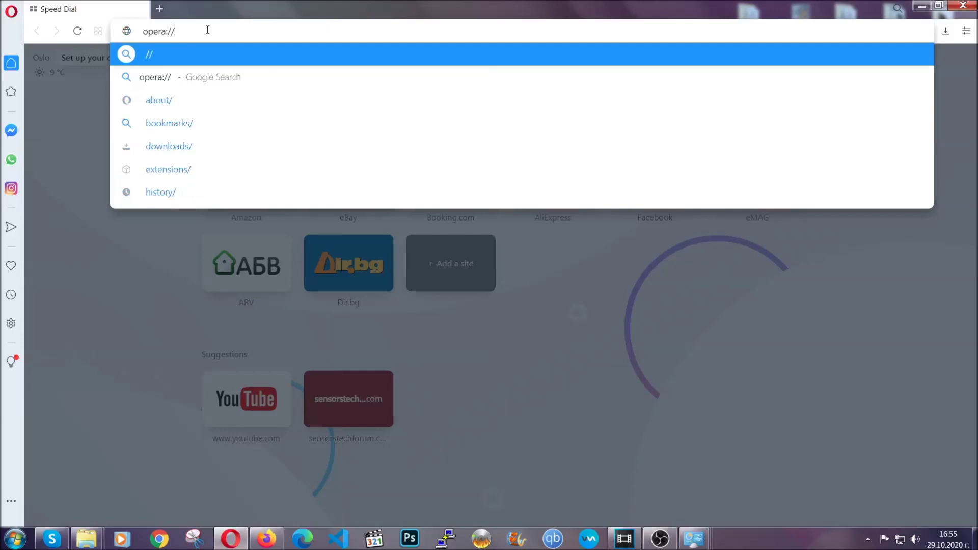
{"action": "type", "text": "settings/"}
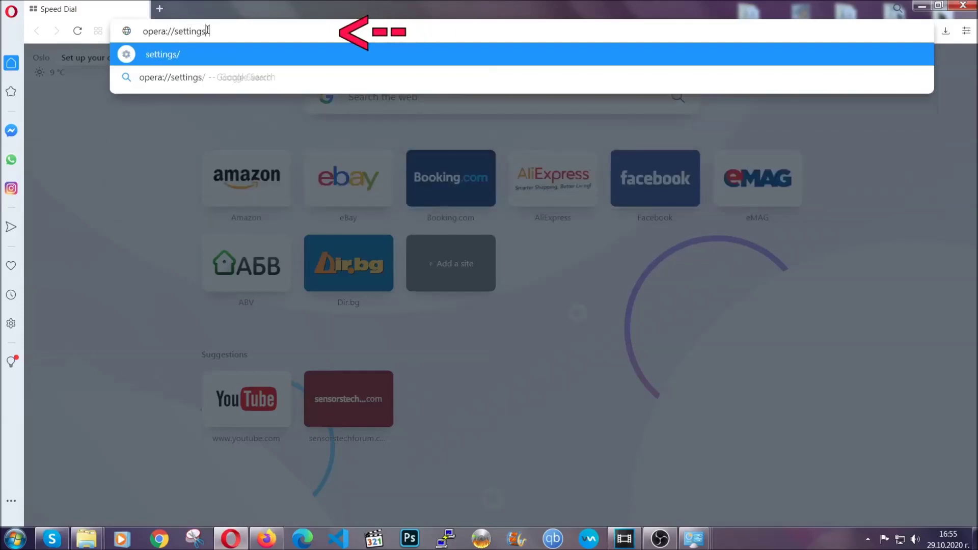
{"action": "type", "text": "clearBr"}
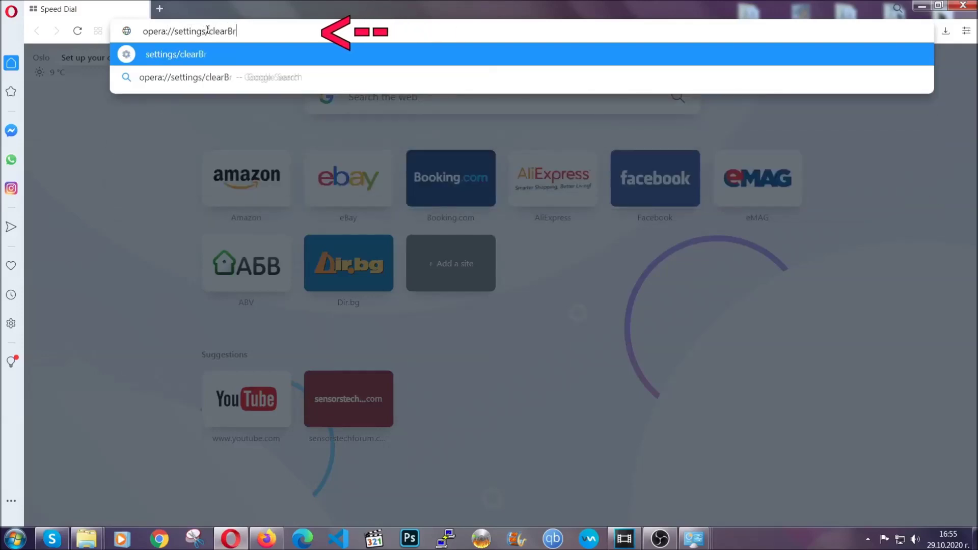
{"action": "type", "text": "owserData"}
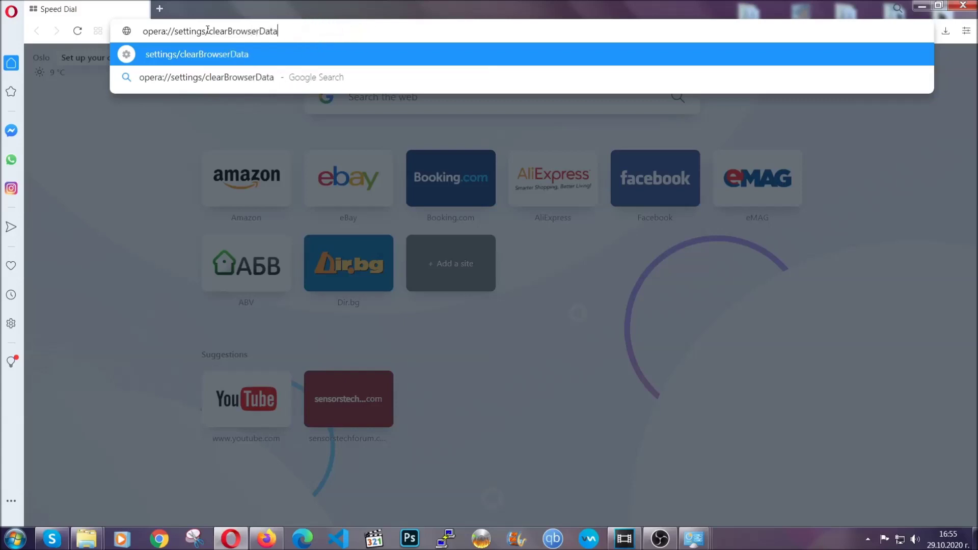
{"action": "key", "text": "Return"}
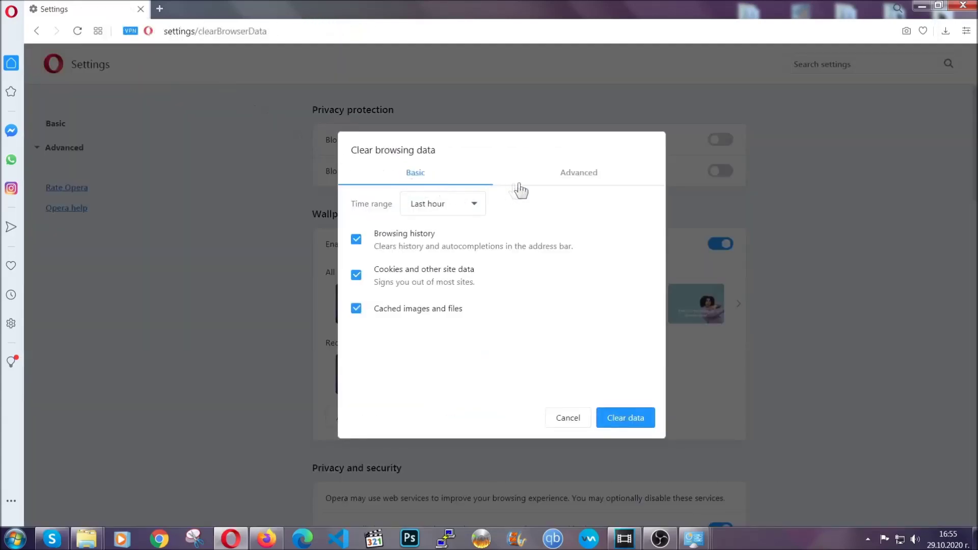
Change the advanced clearing time range and clear the data, including Site Settings and Hosted app data but not passwords and other sign-in data
{"action": "left_click", "coordinate": [576, 180]}
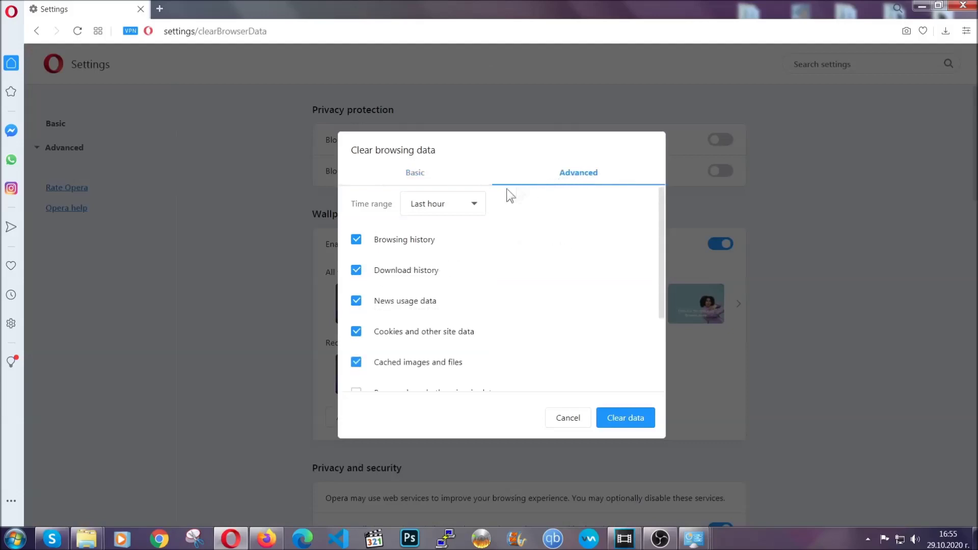
{"action": "left_click", "coordinate": [472, 204]}
{"action": "left_click", "coordinate": [441, 264]}
{"action": "scroll", "coordinate": [440, 265], "scroll_direction": "down", "scroll_amount": 3}
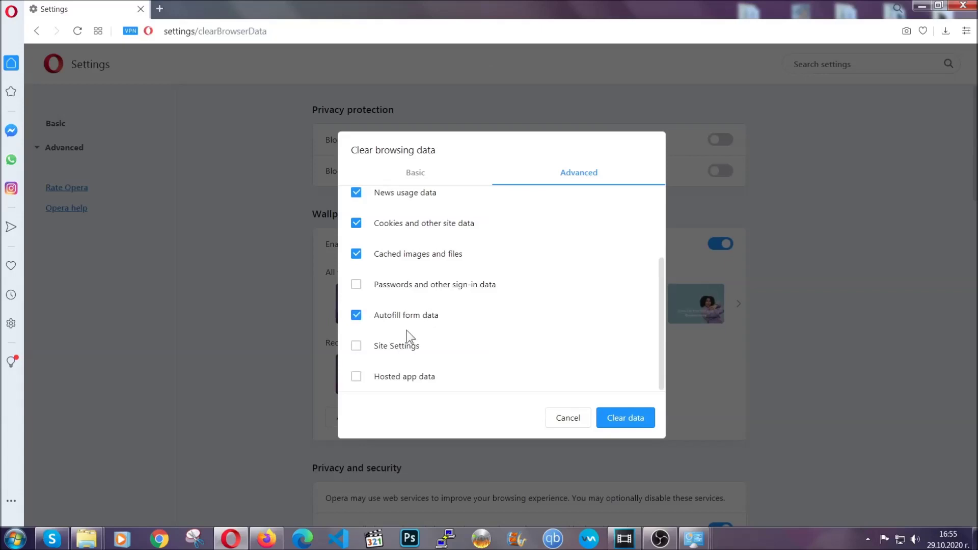
{"action": "left_click", "coordinate": [391, 379]}
{"action": "left_click", "coordinate": [623, 420]}
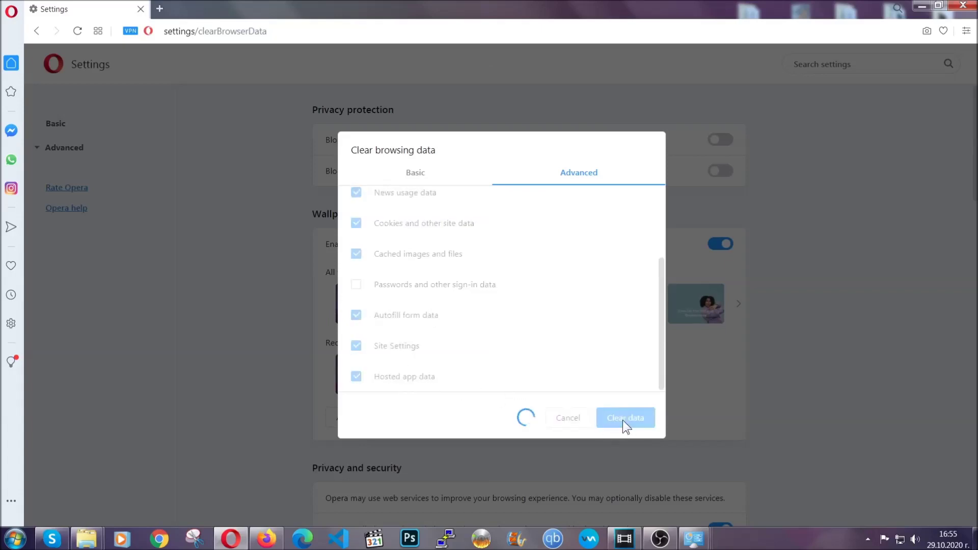